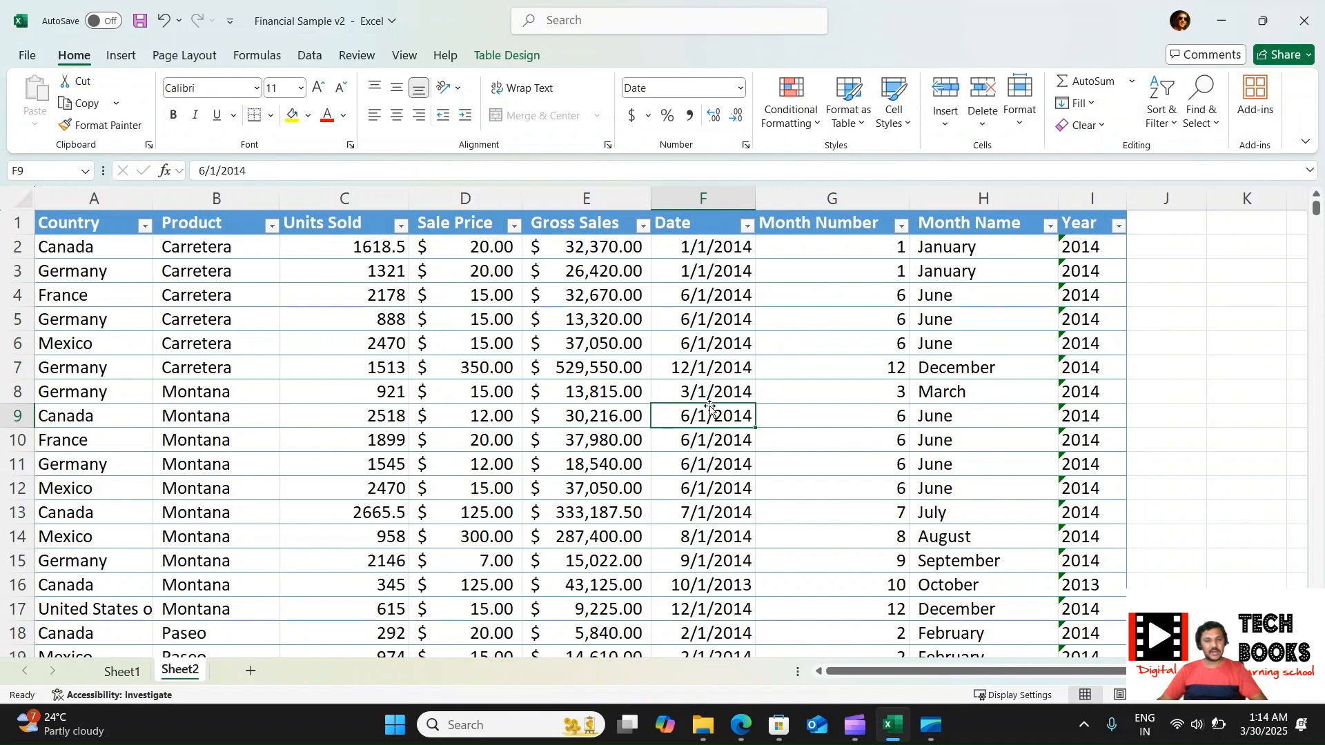
Examine the entries in the Date column of the sales table.
left_click(689, 224, "shift")
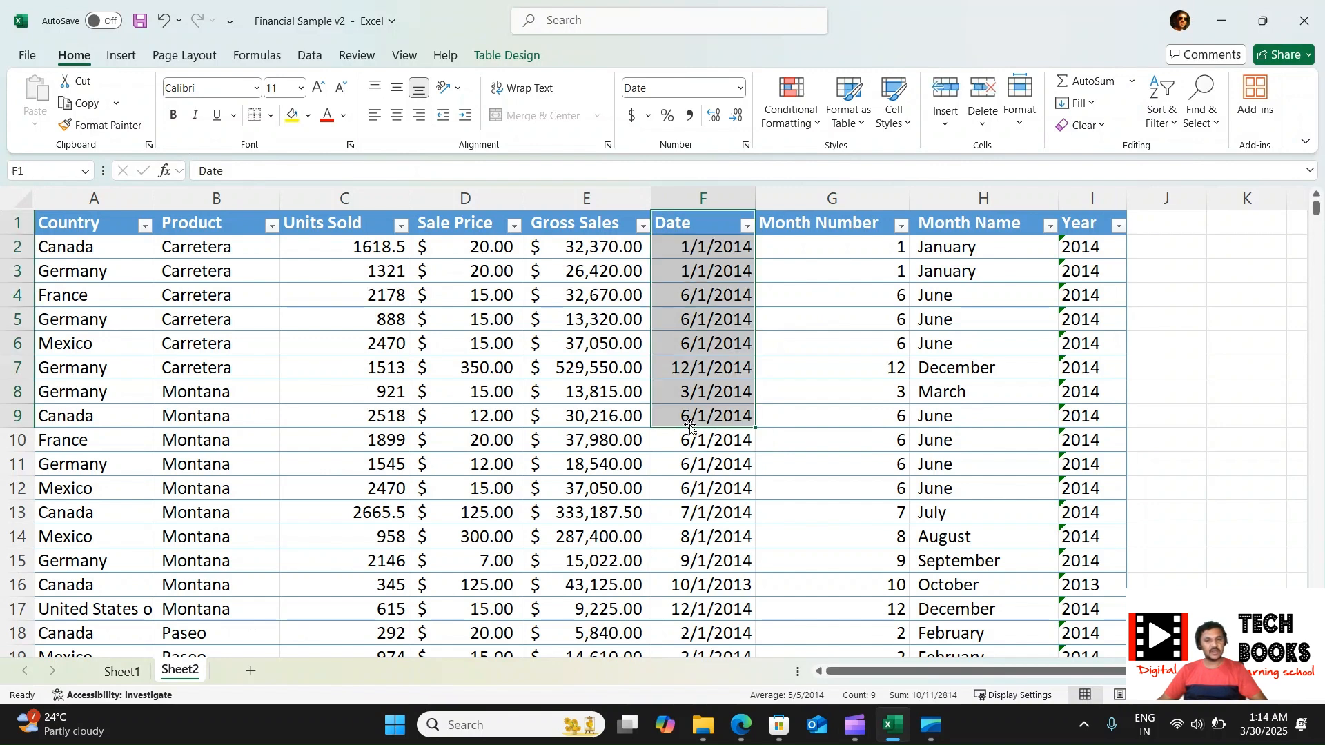
left_click_drag(693, 227, 699, 373)
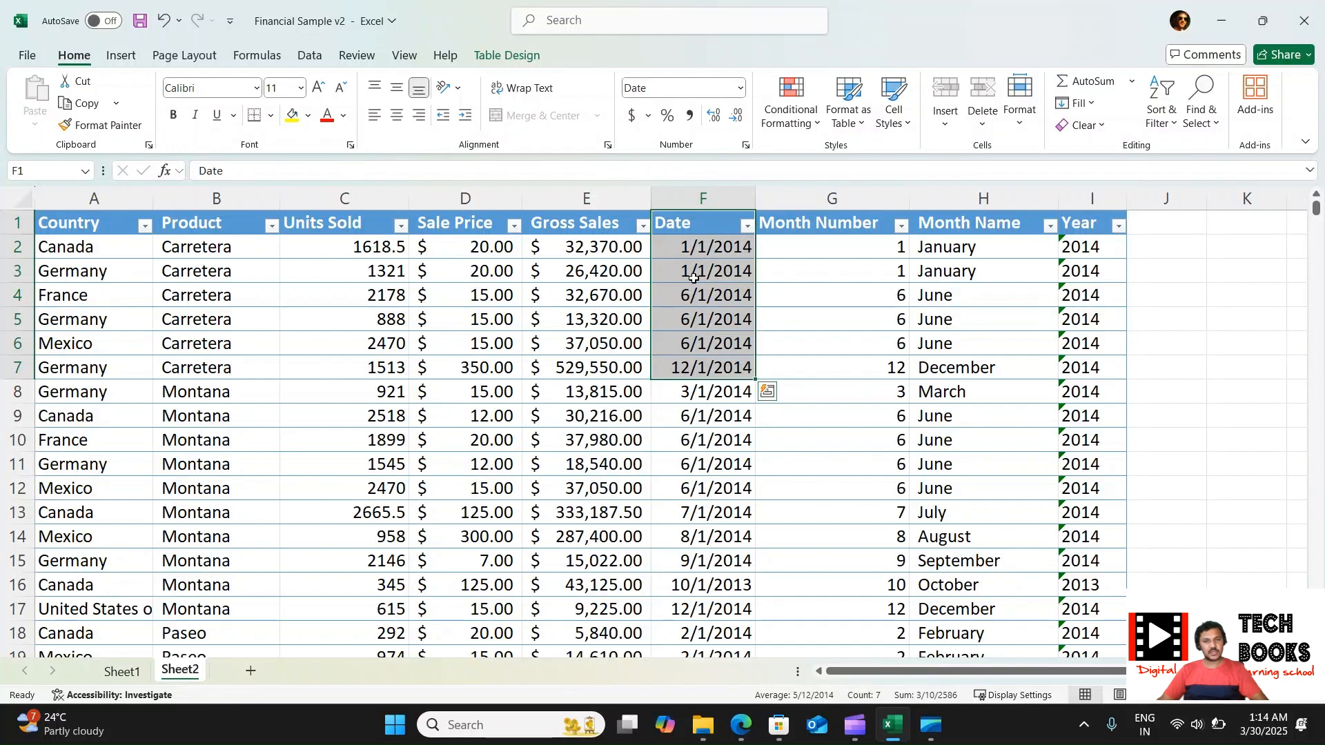
left_click(685, 227)
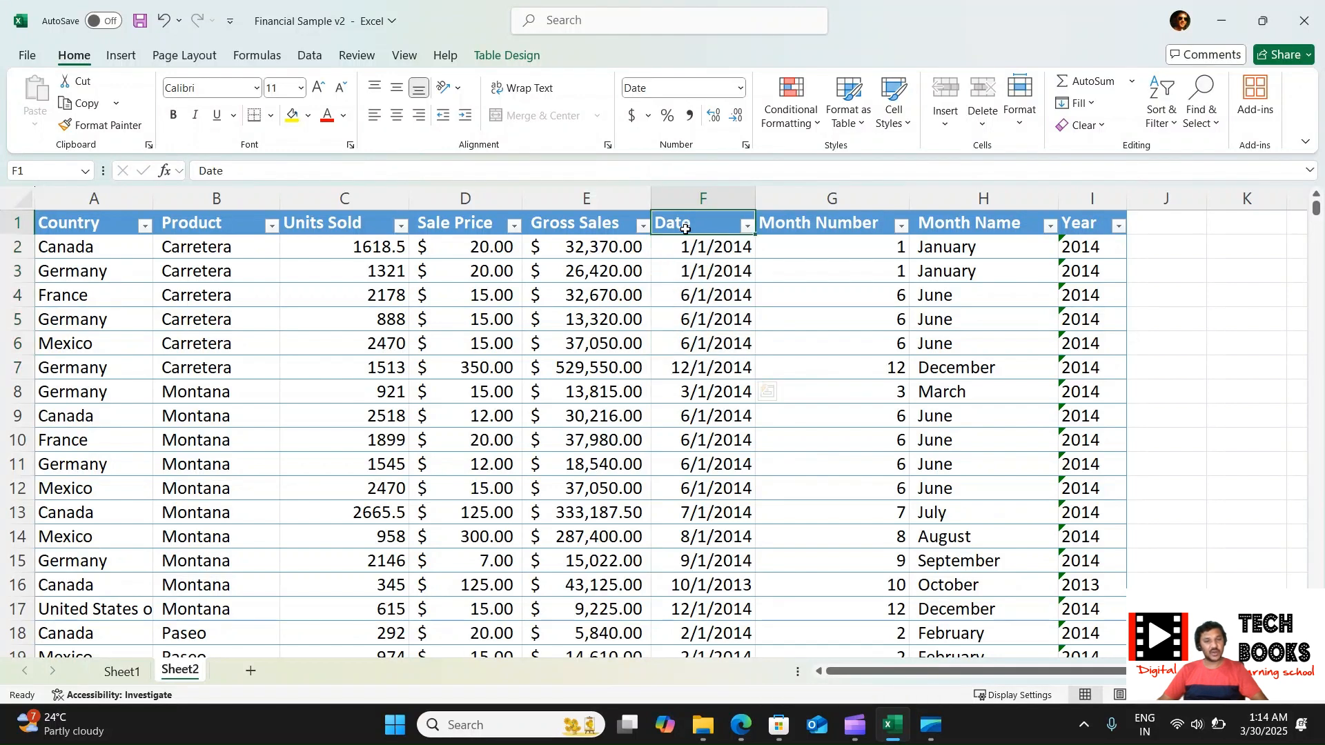
left_click_drag(686, 228, 717, 430)
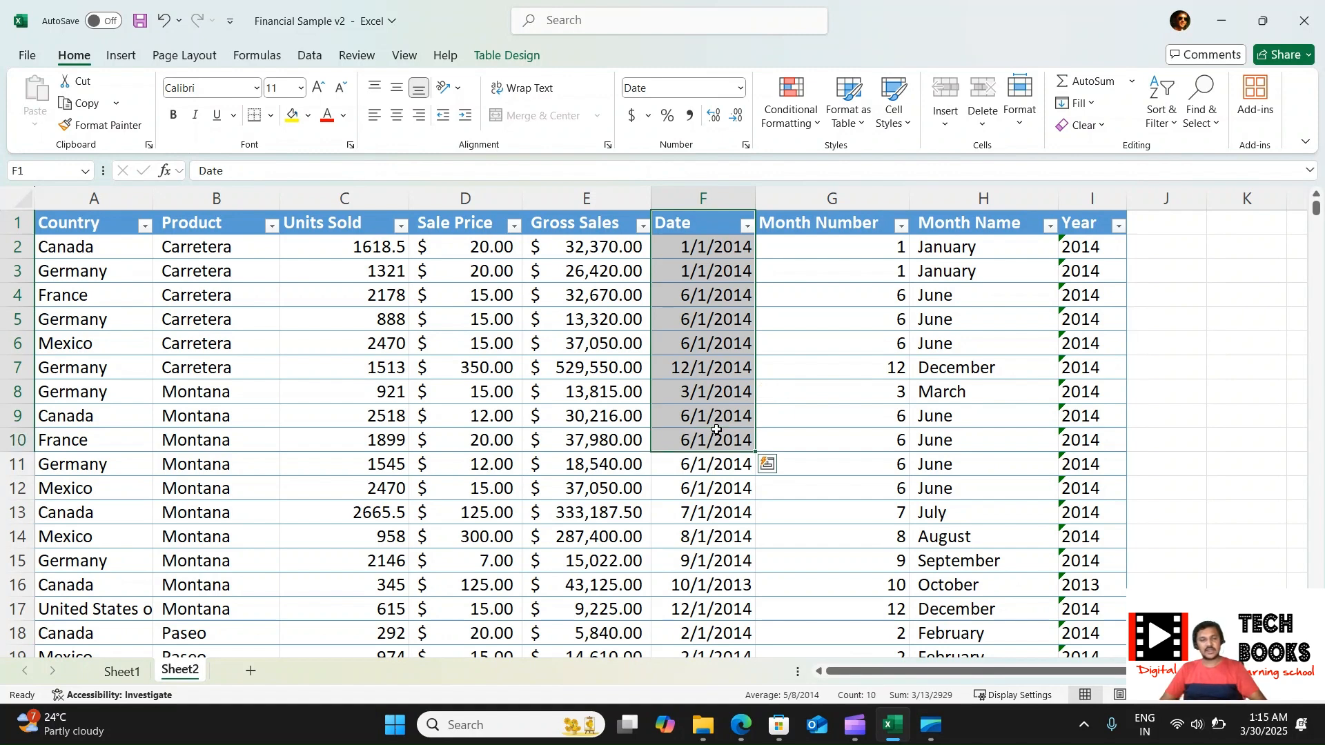
left_click(697, 227)
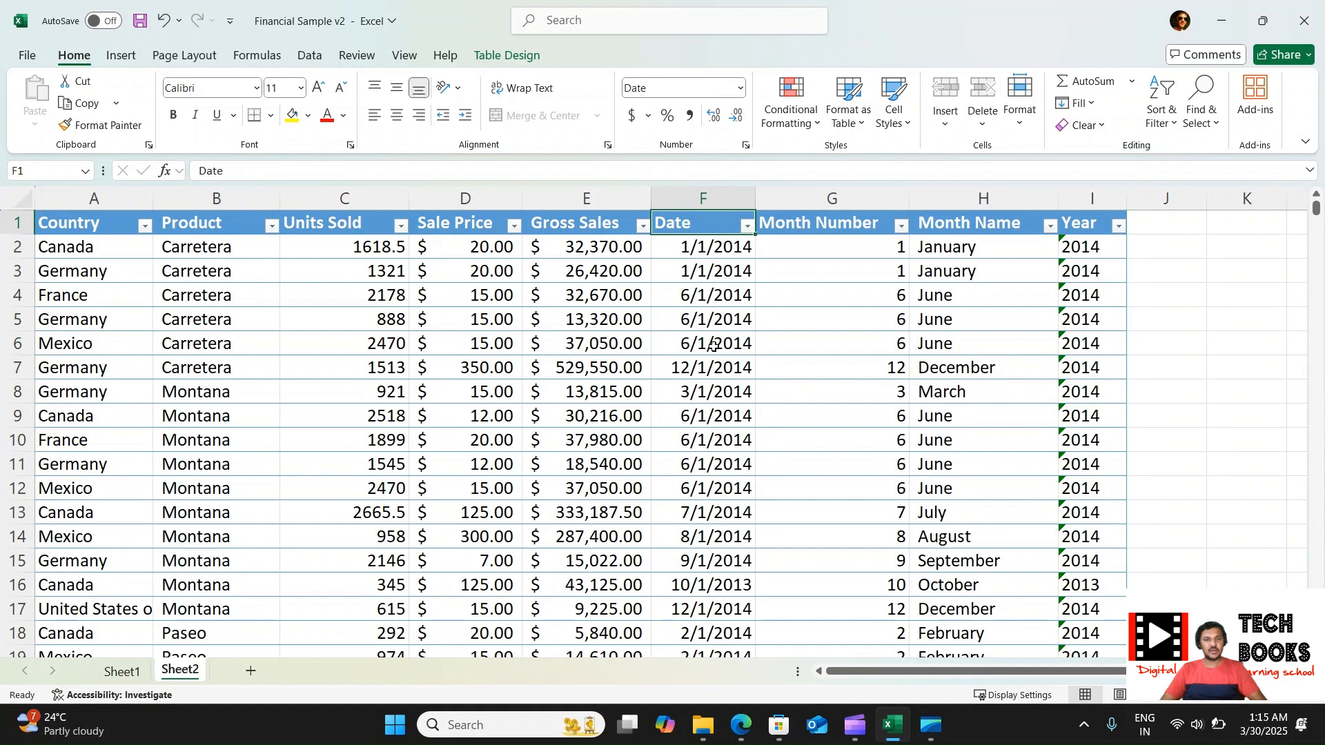
left_click(685, 202)
left_click(685, 219)
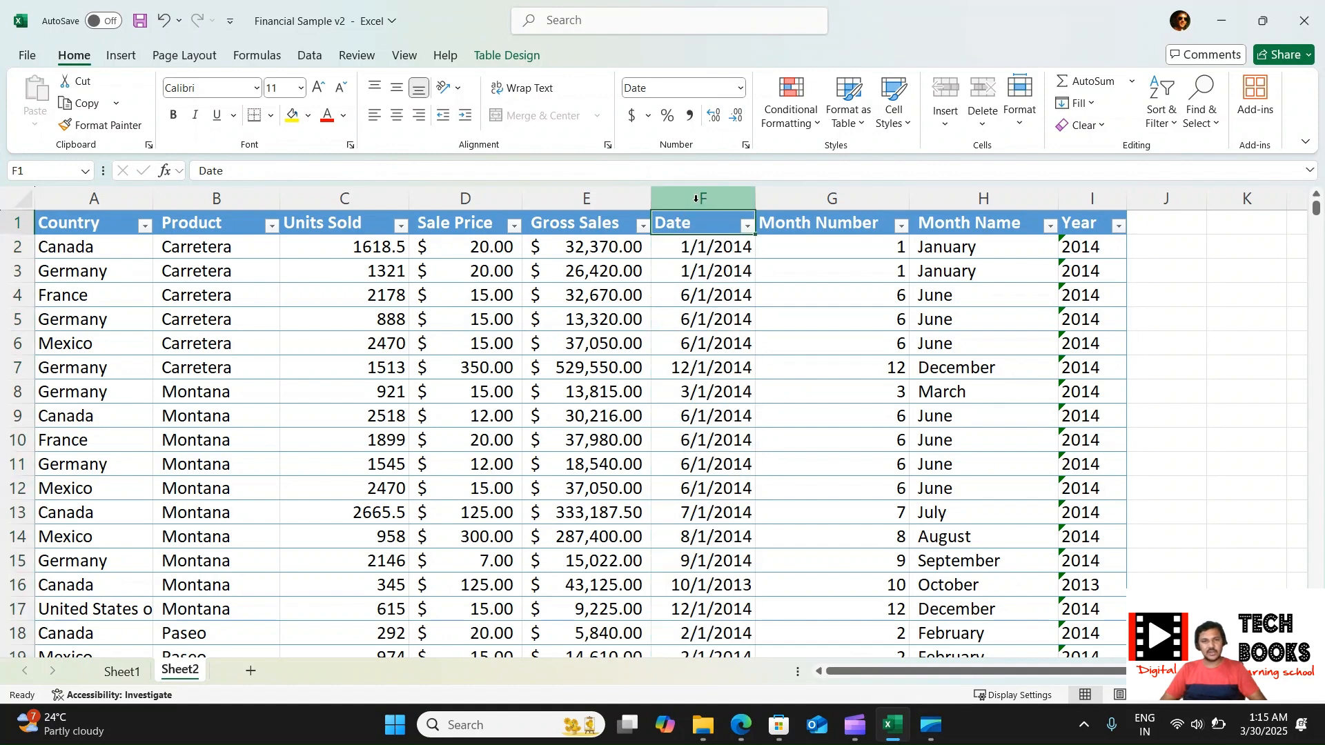
left_click(695, 199)
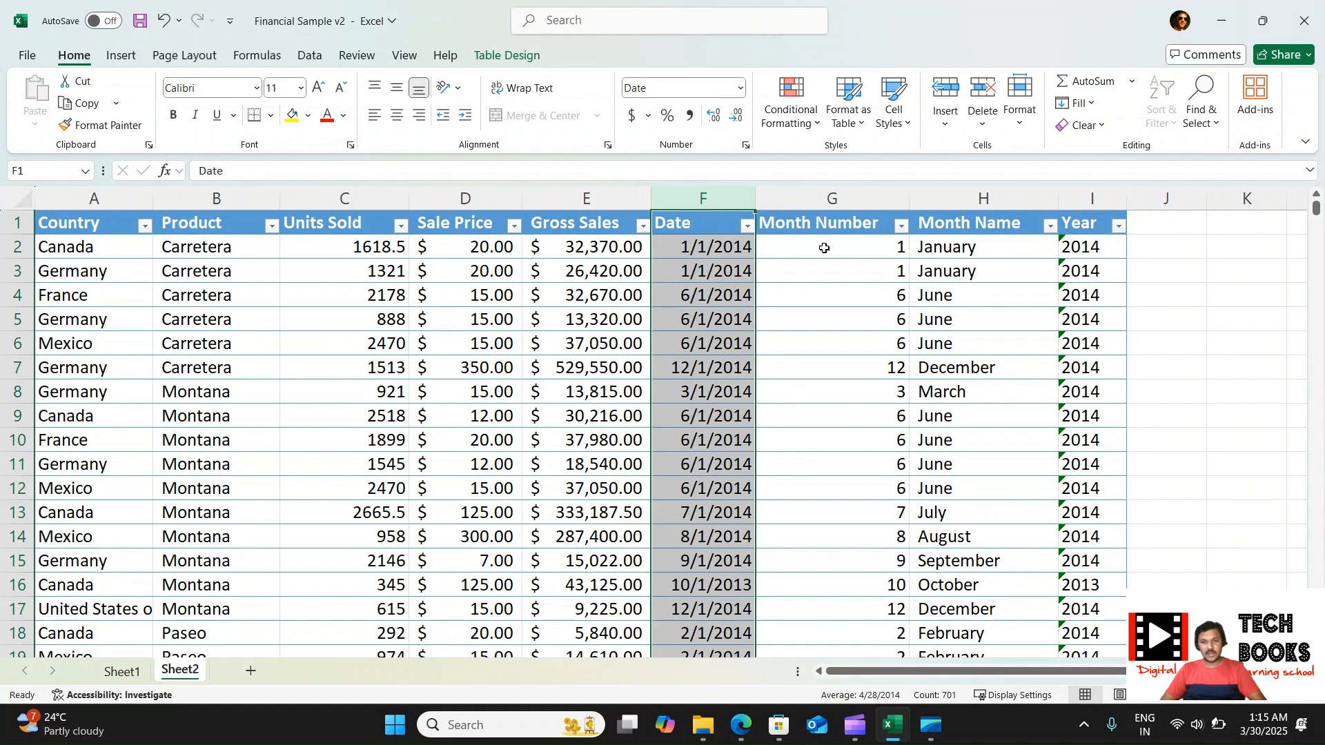
Clear all data below the headers in the Month Number, Month Name and Year columns.
left_click_drag(824, 248, 993, 248)
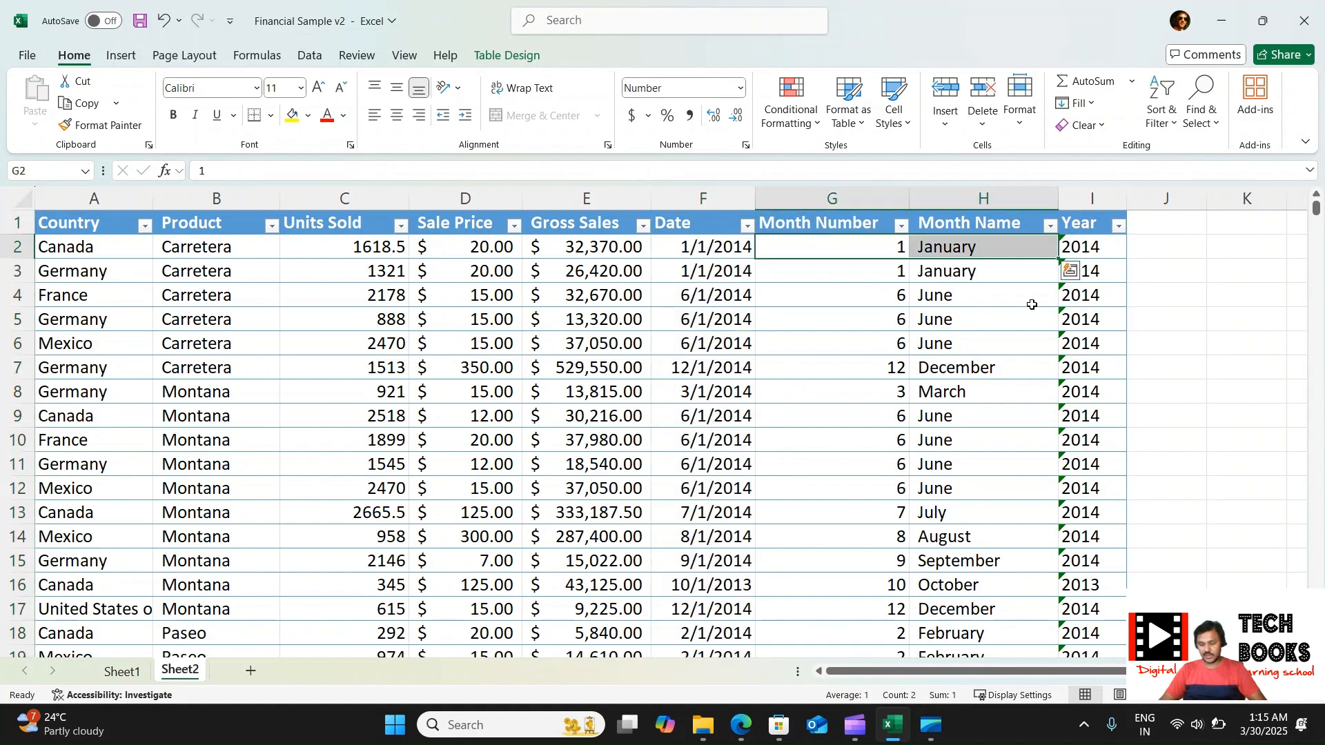
key("shift+Right")
key("ctrl+shift+Left")
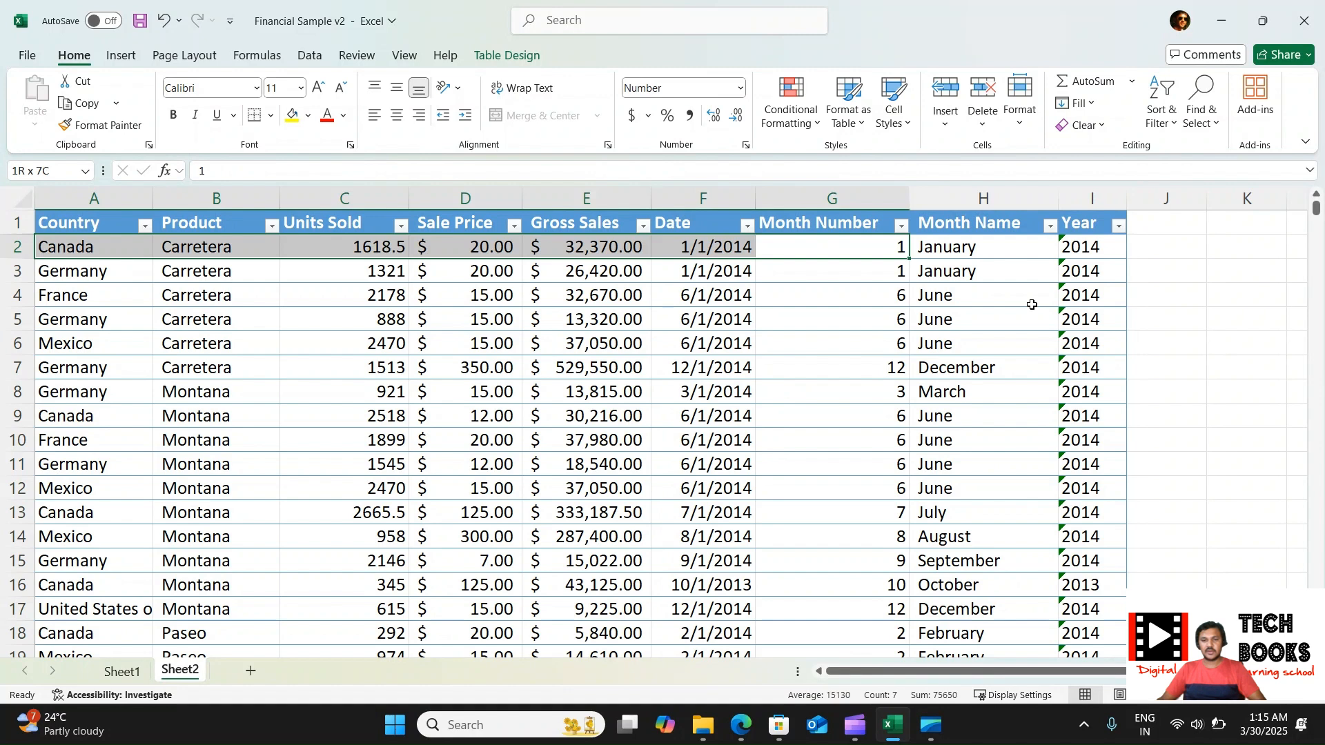
left_click(877, 250)
key("ctrl+shift+Right")
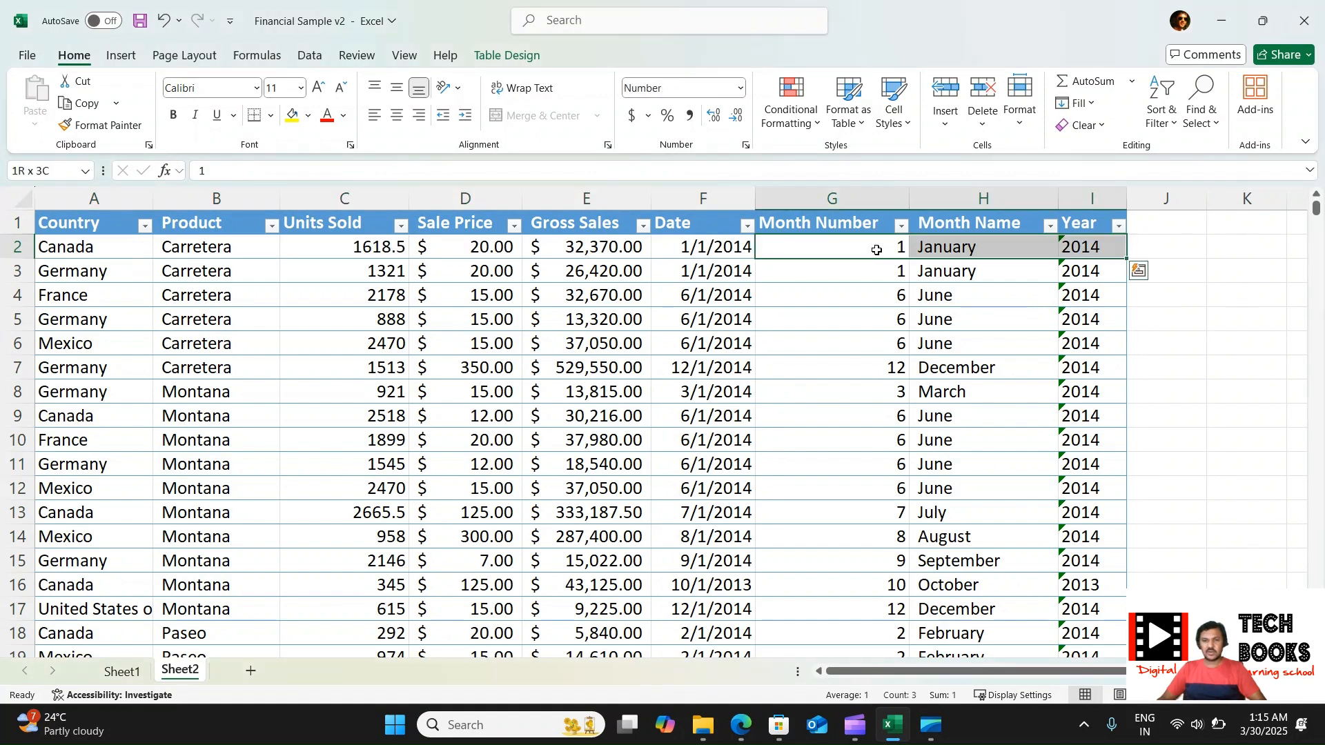
key("ctrl+shift+Down")
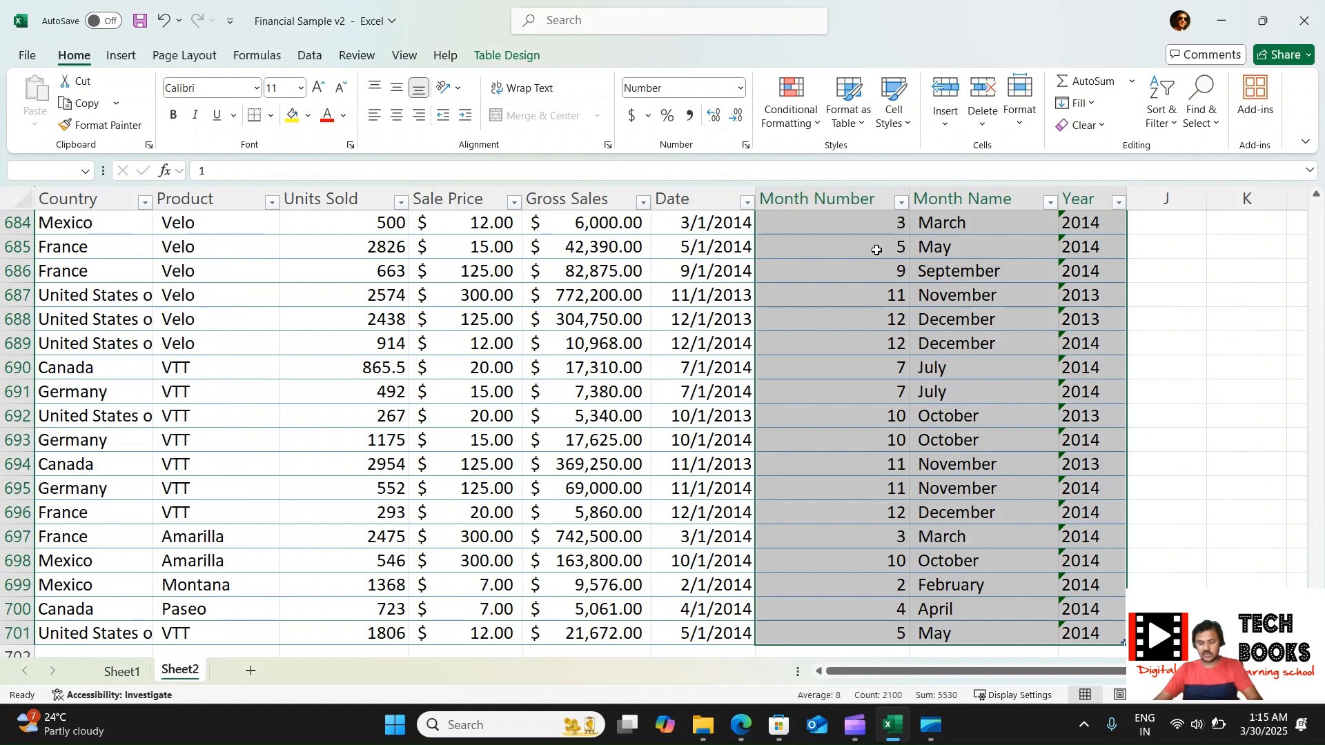
key("Delete")
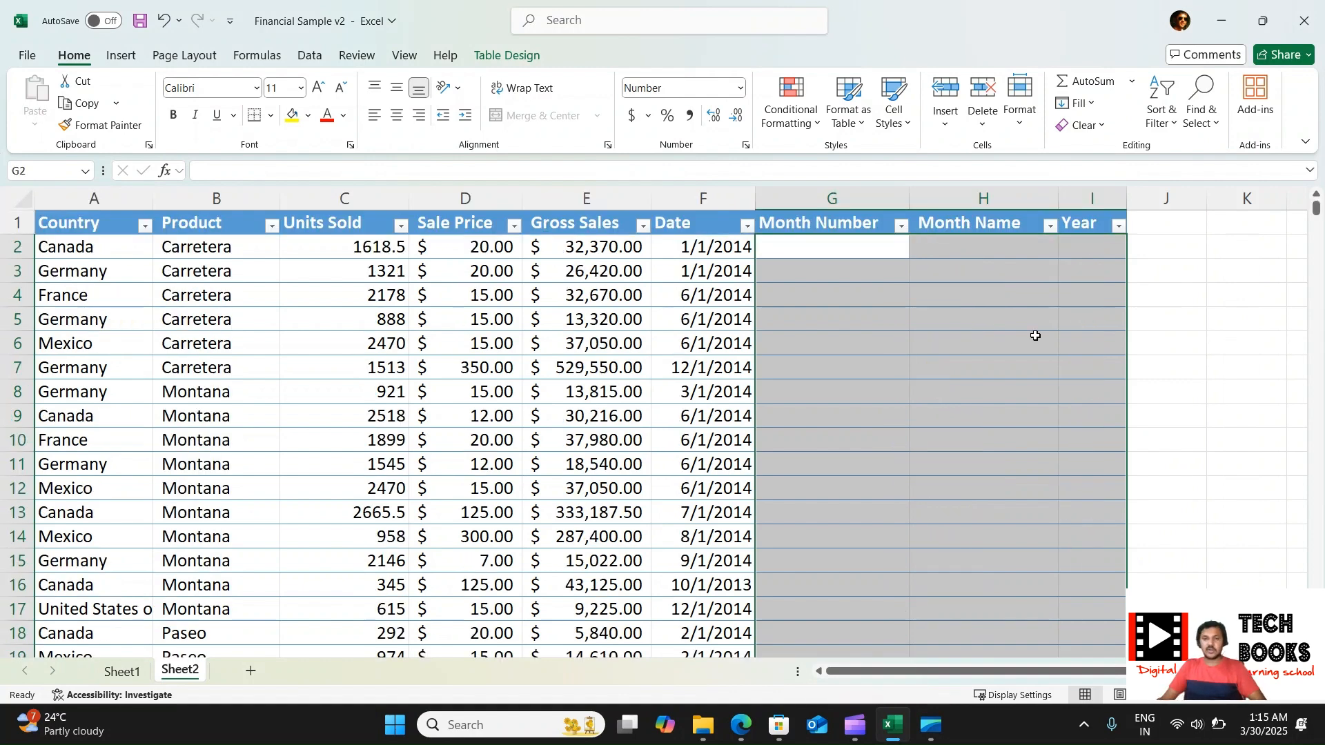
left_click(827, 312)
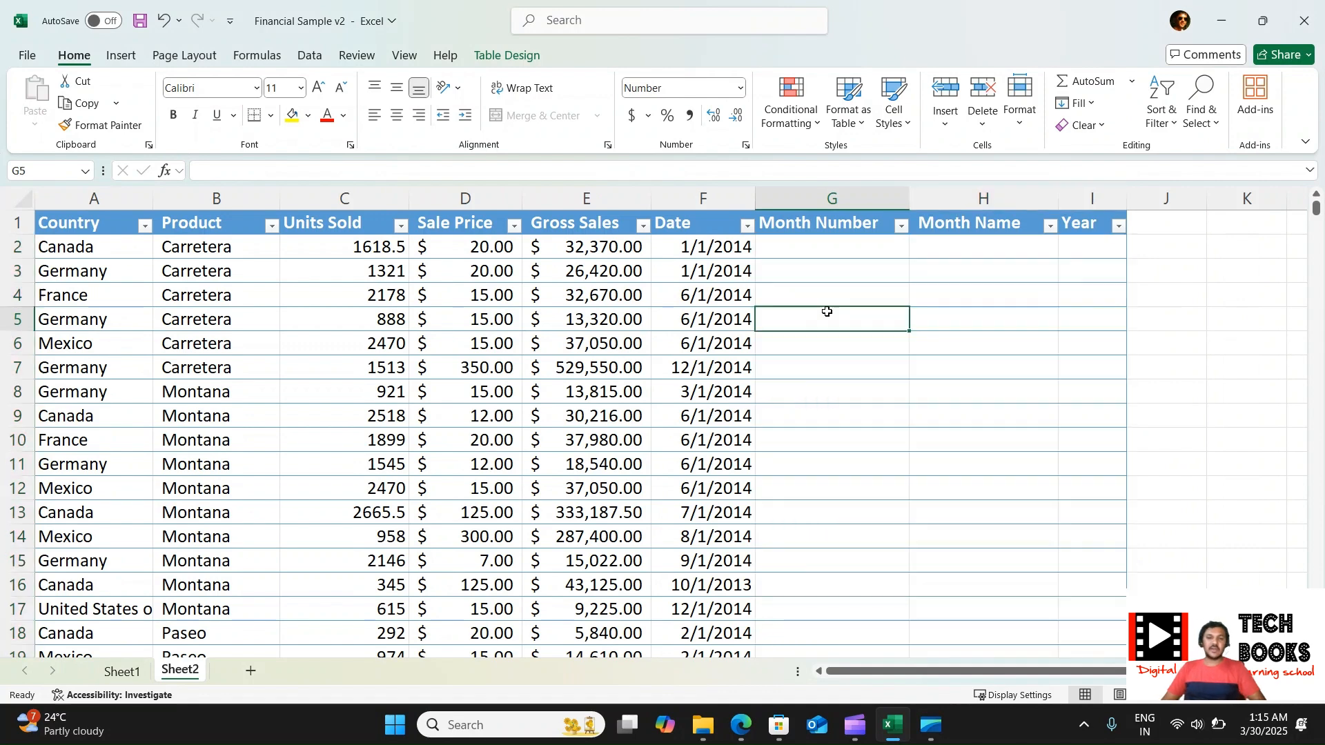
Review the Date column and the Month Number, Month Name and Year columns that derive from it.
key("Up")
key("Up")
key("Up")
key("Left")
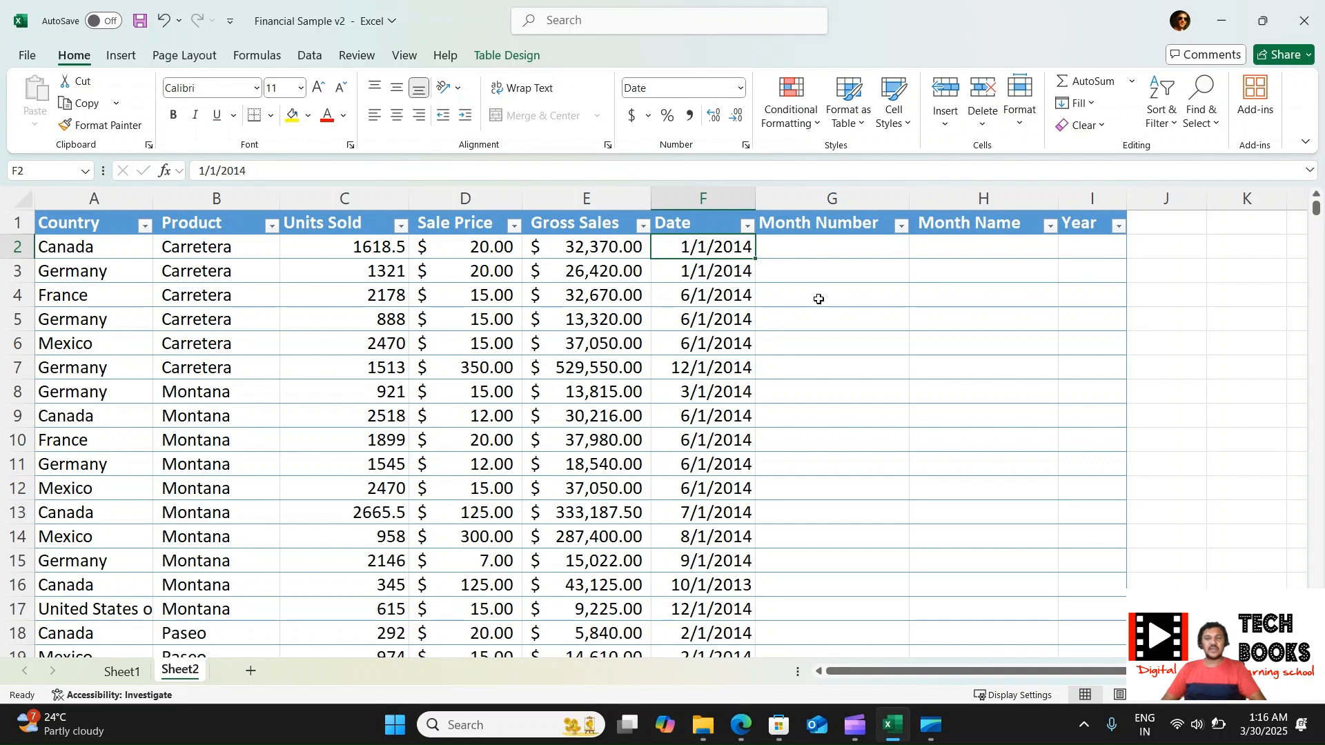
left_click(709, 218)
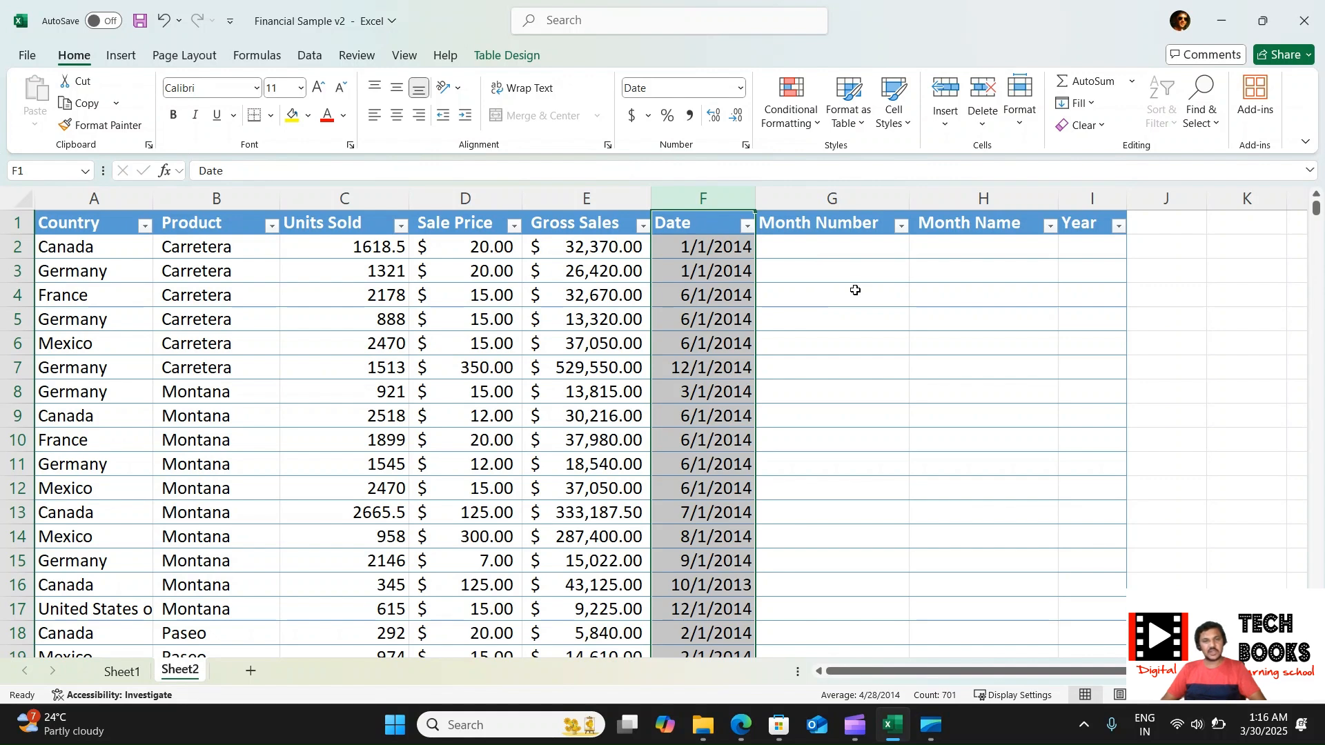
left_click(682, 248)
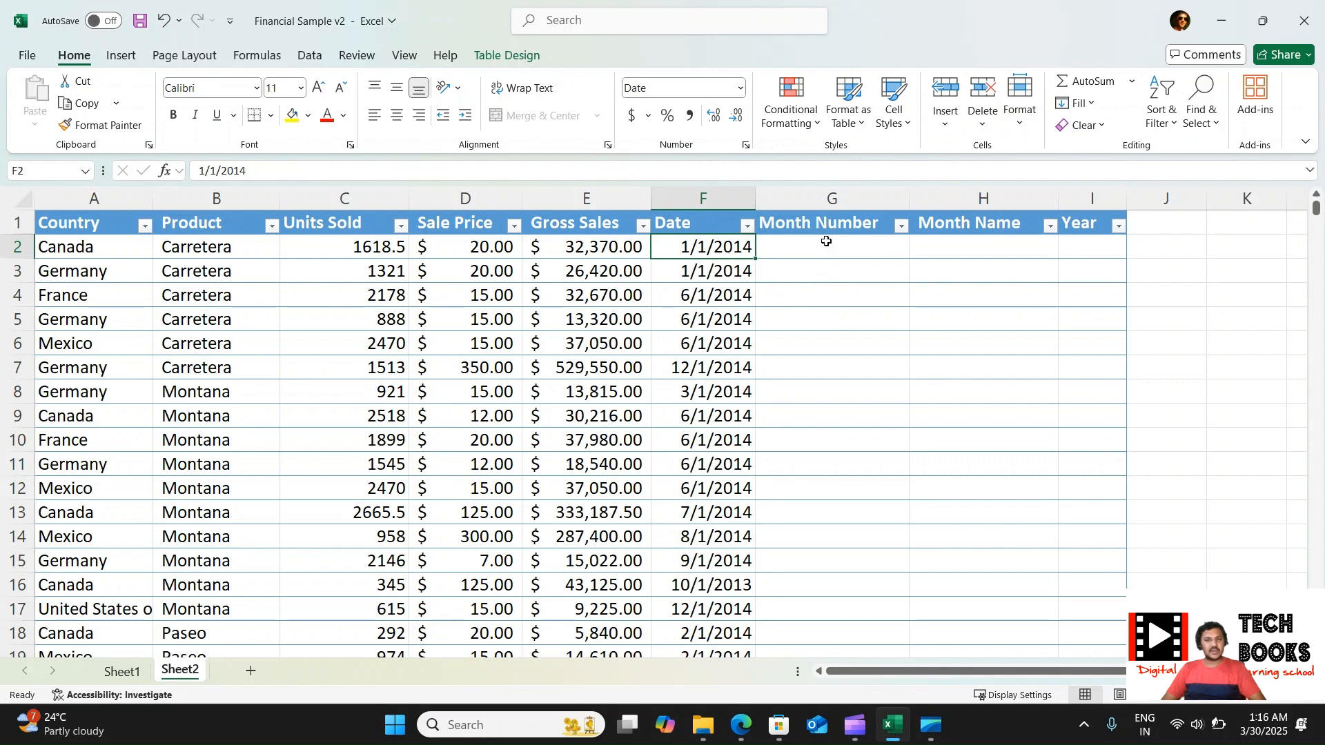
left_click(808, 225)
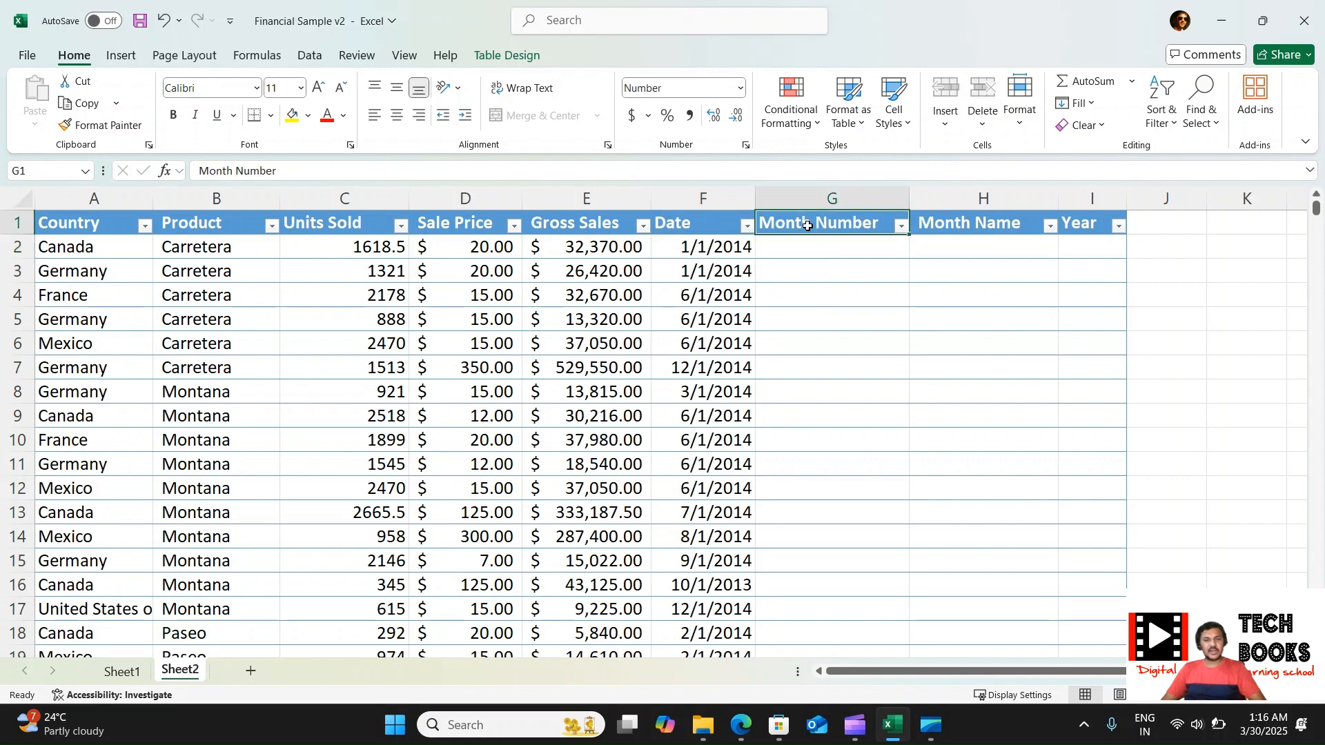
left_click(959, 221)
left_click(1075, 218)
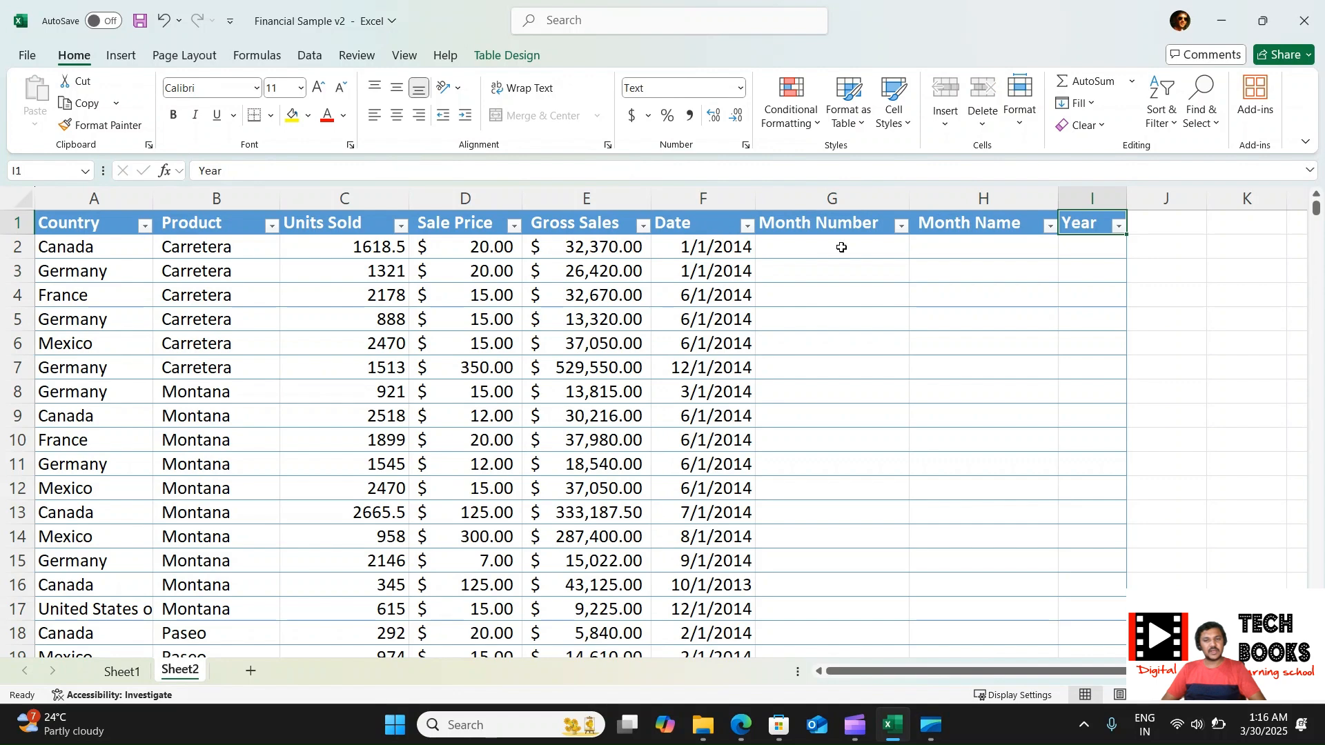
left_click_drag(837, 244, 1072, 235)
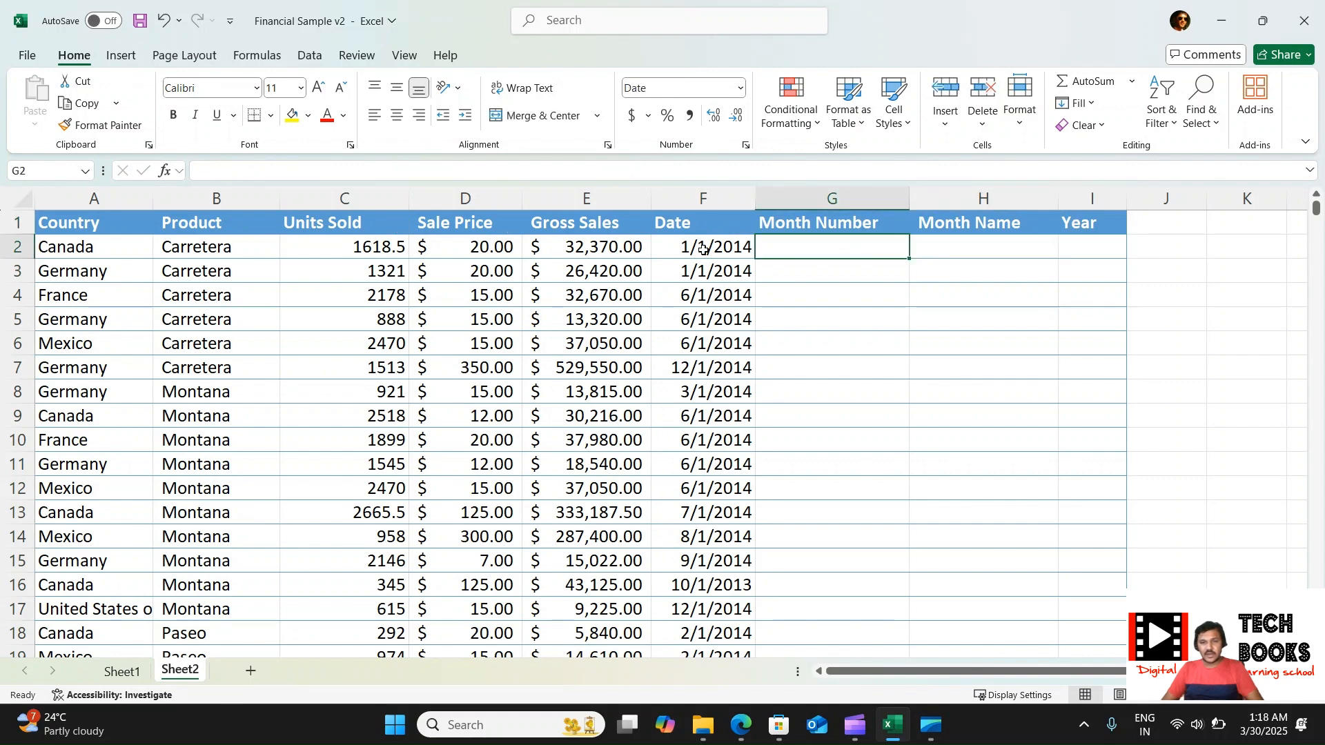
Enter the formula =MONTH(F2) in cell G2 to extract the month number from the date.
left_click(702, 249)
left_click(788, 249)
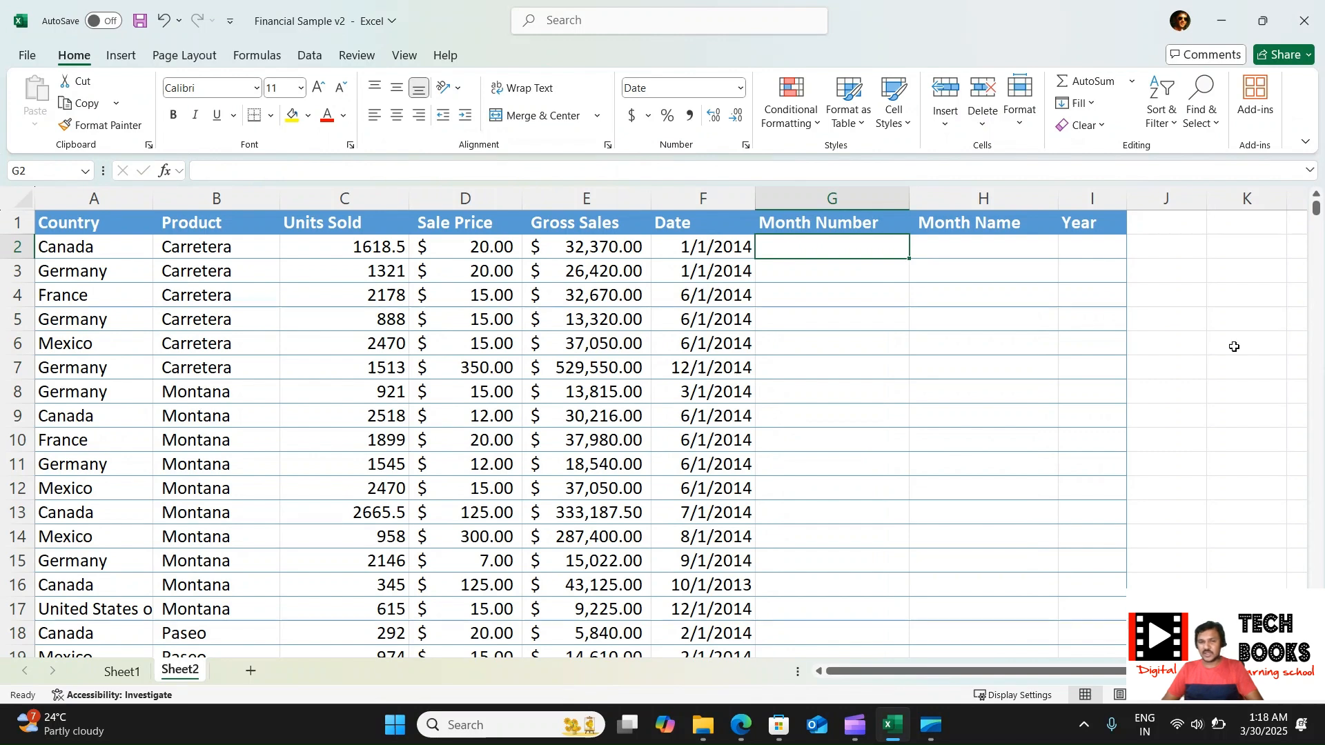
type("=")
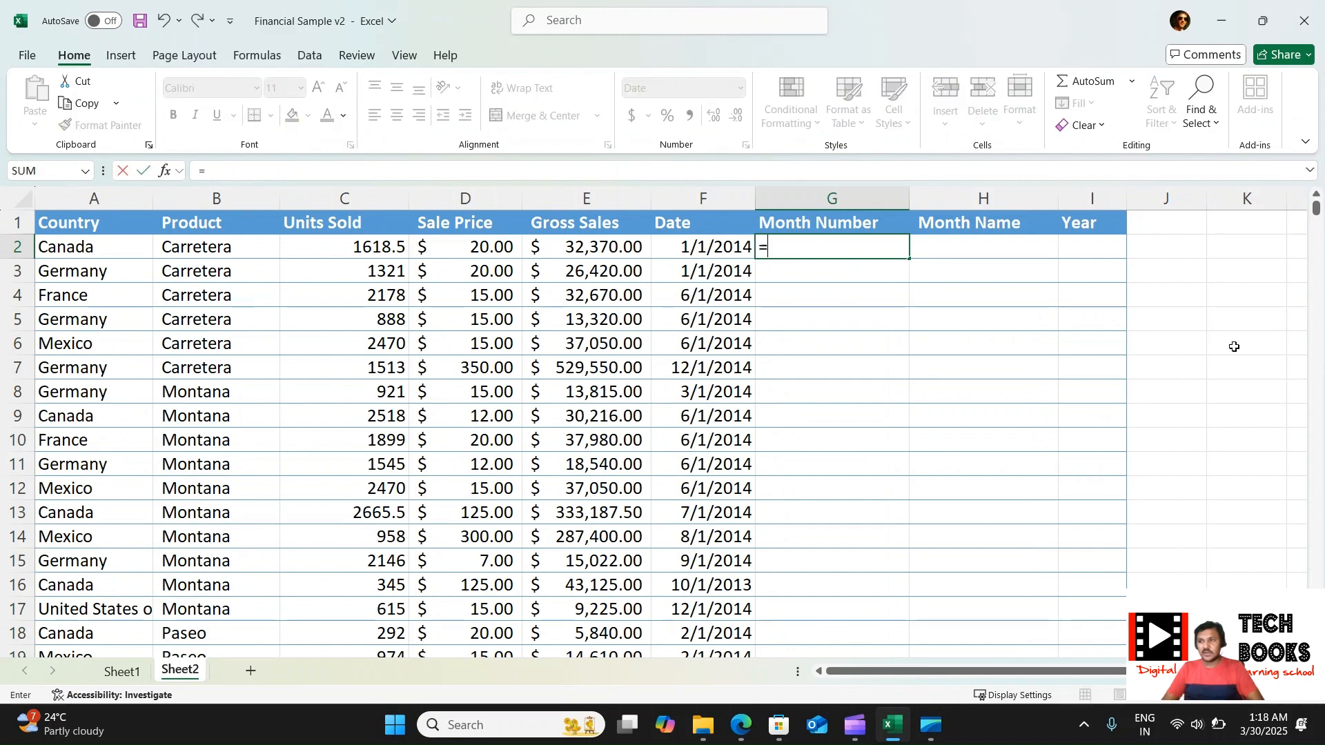
type("mon")
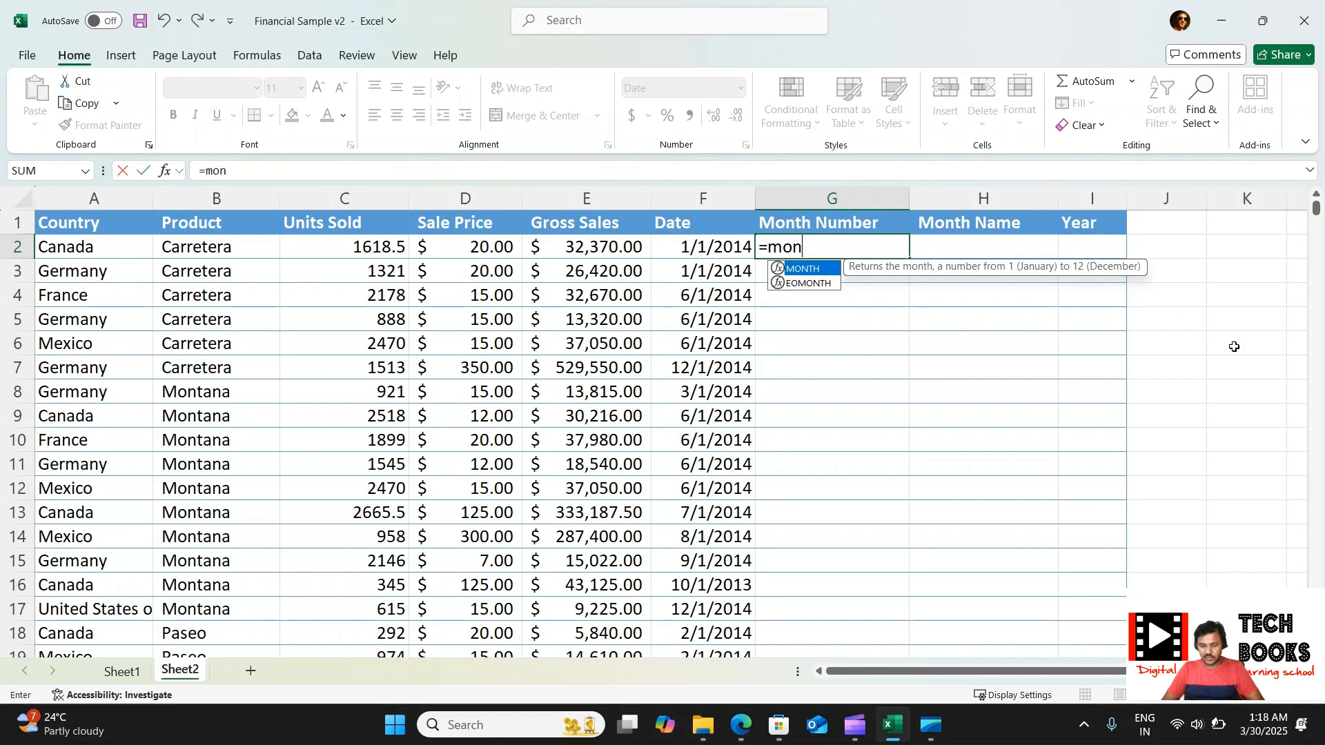
double_click(810, 271)
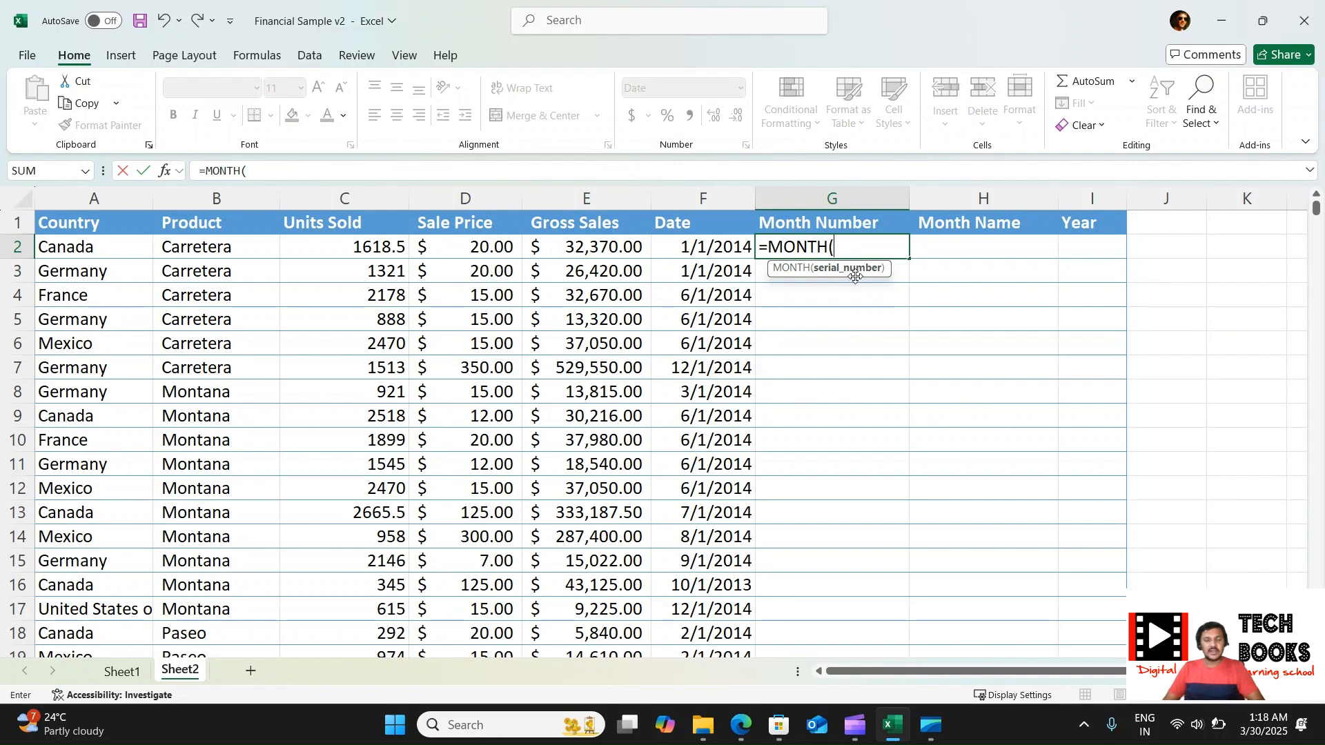
left_click(687, 248)
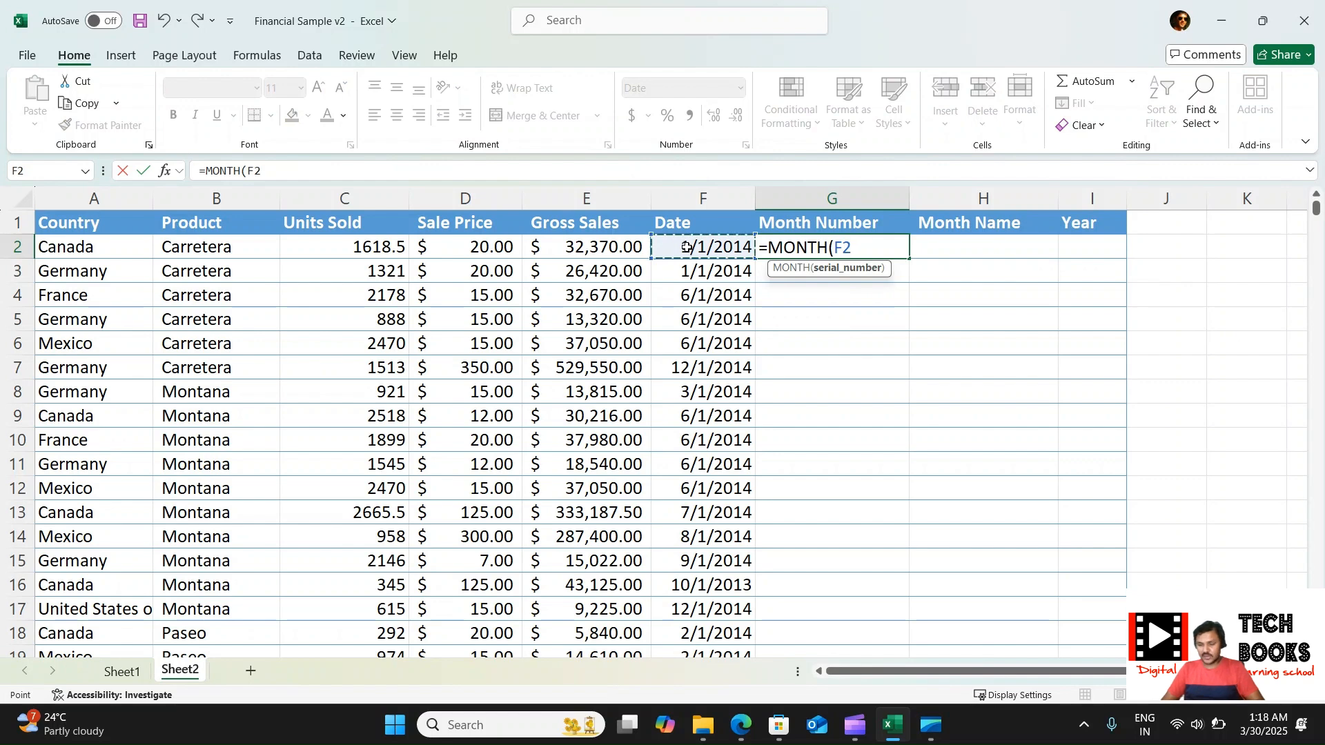
key("Return")
left_click(834, 248)
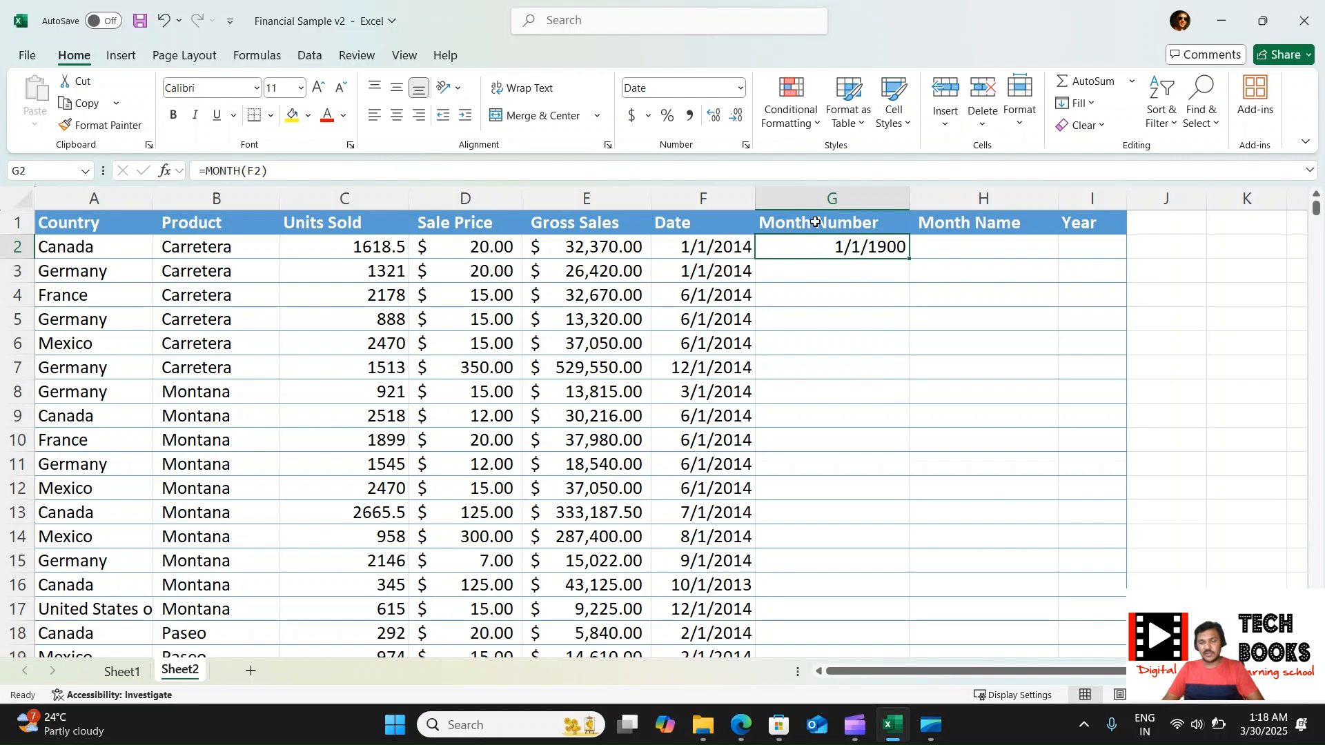
Format cell G2 as Number with no decimal places.
left_click_drag(816, 222, 813, 396)
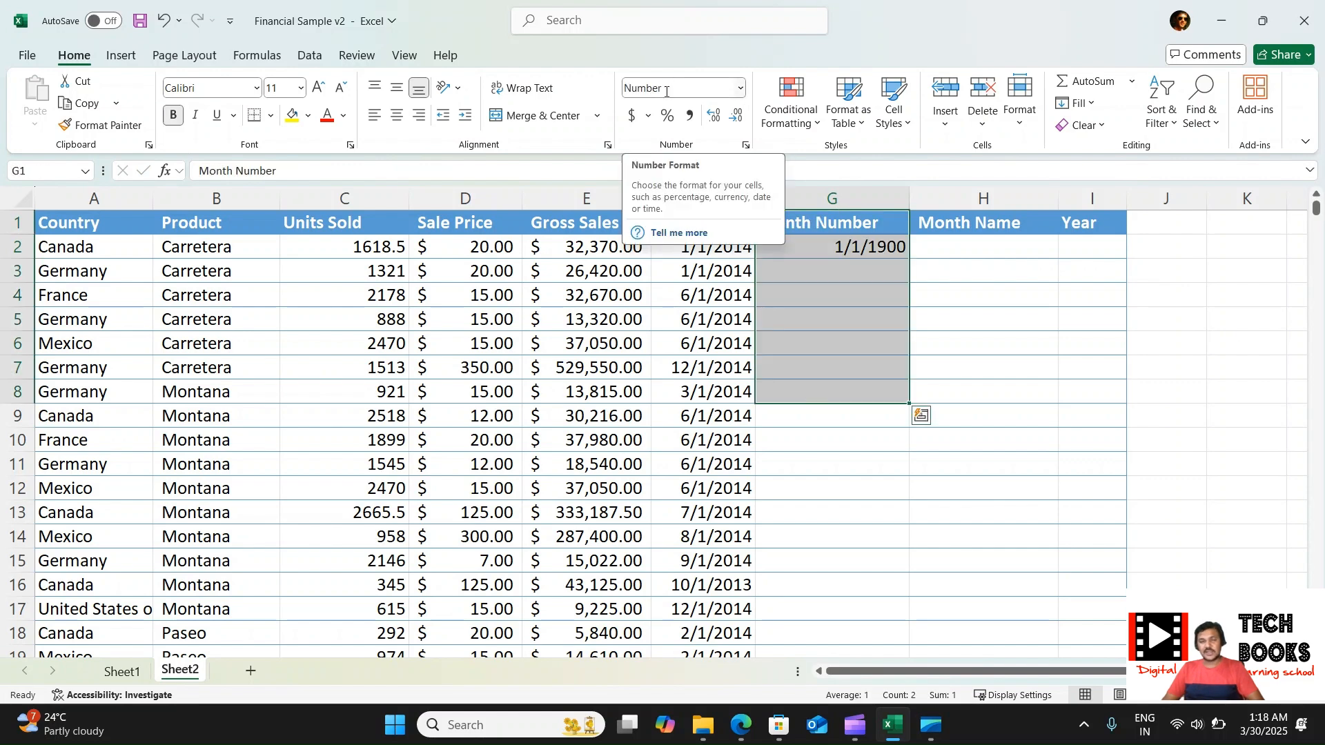
left_click(821, 246)
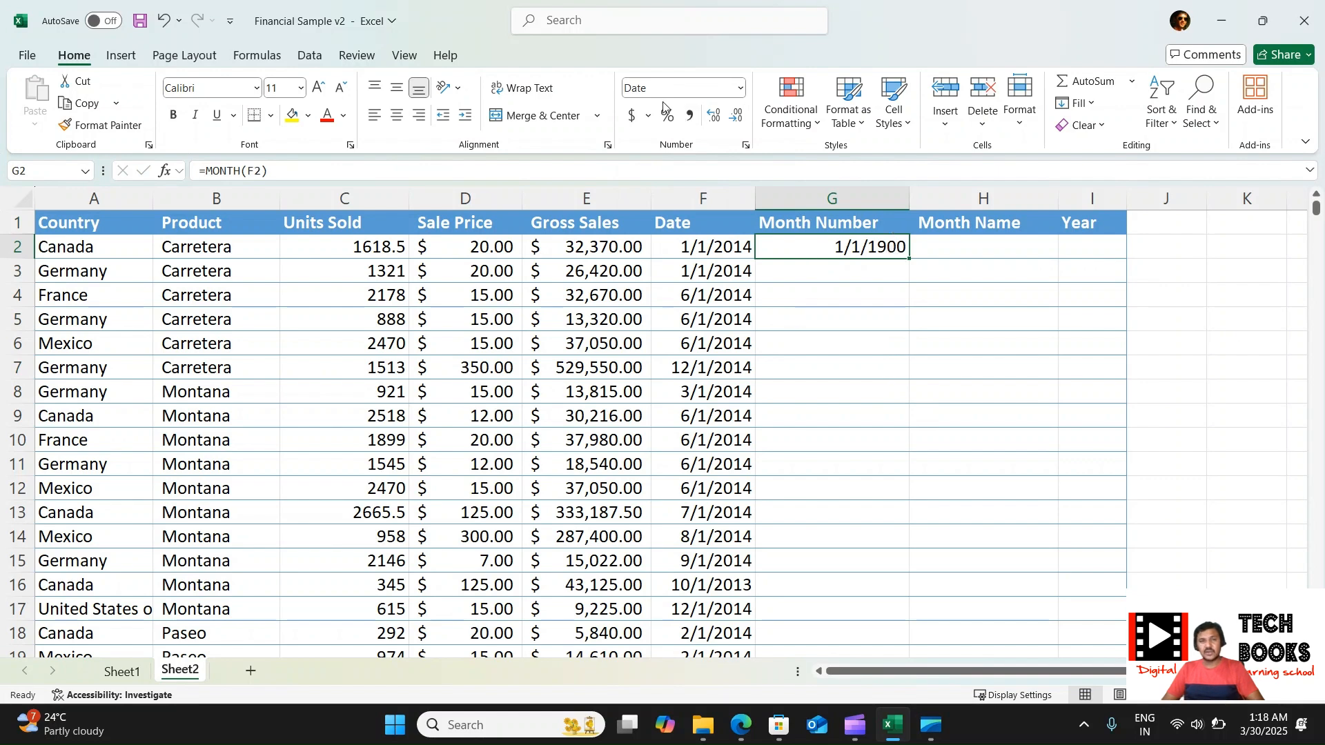
left_click(740, 88)
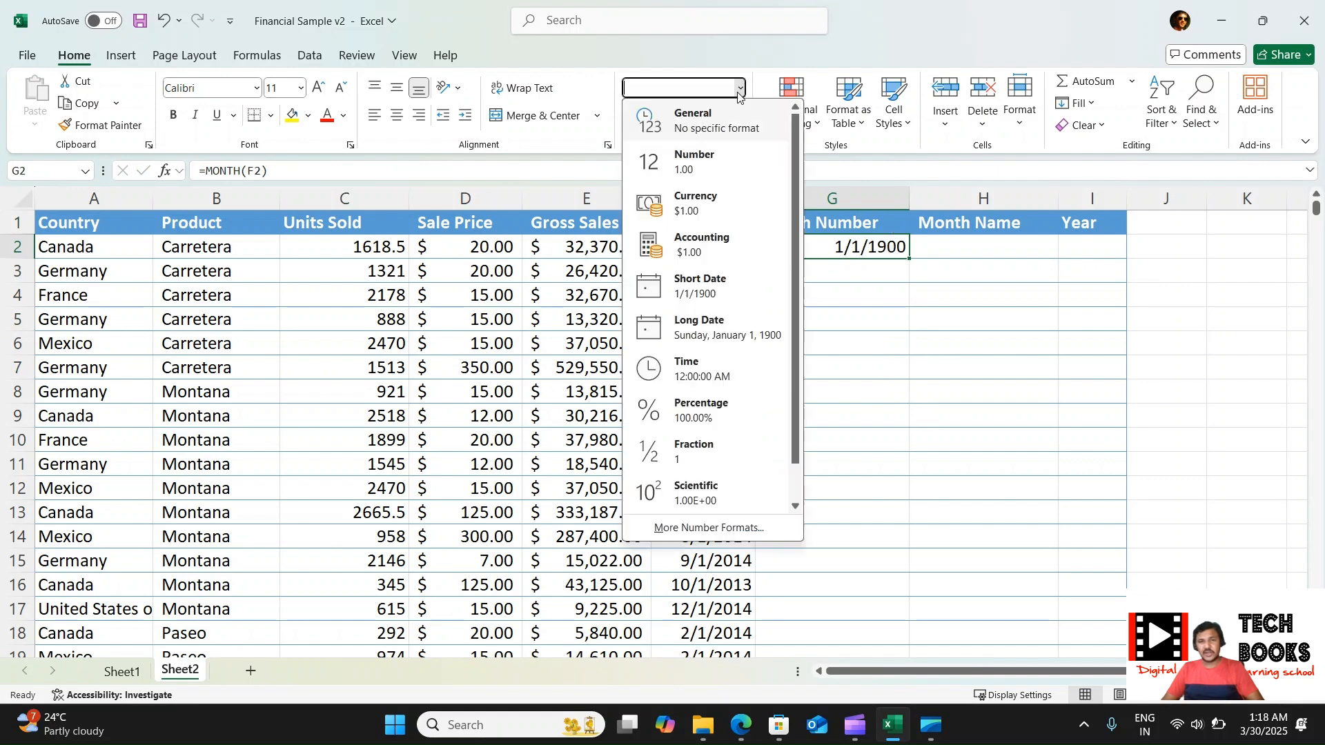
left_click(686, 173)
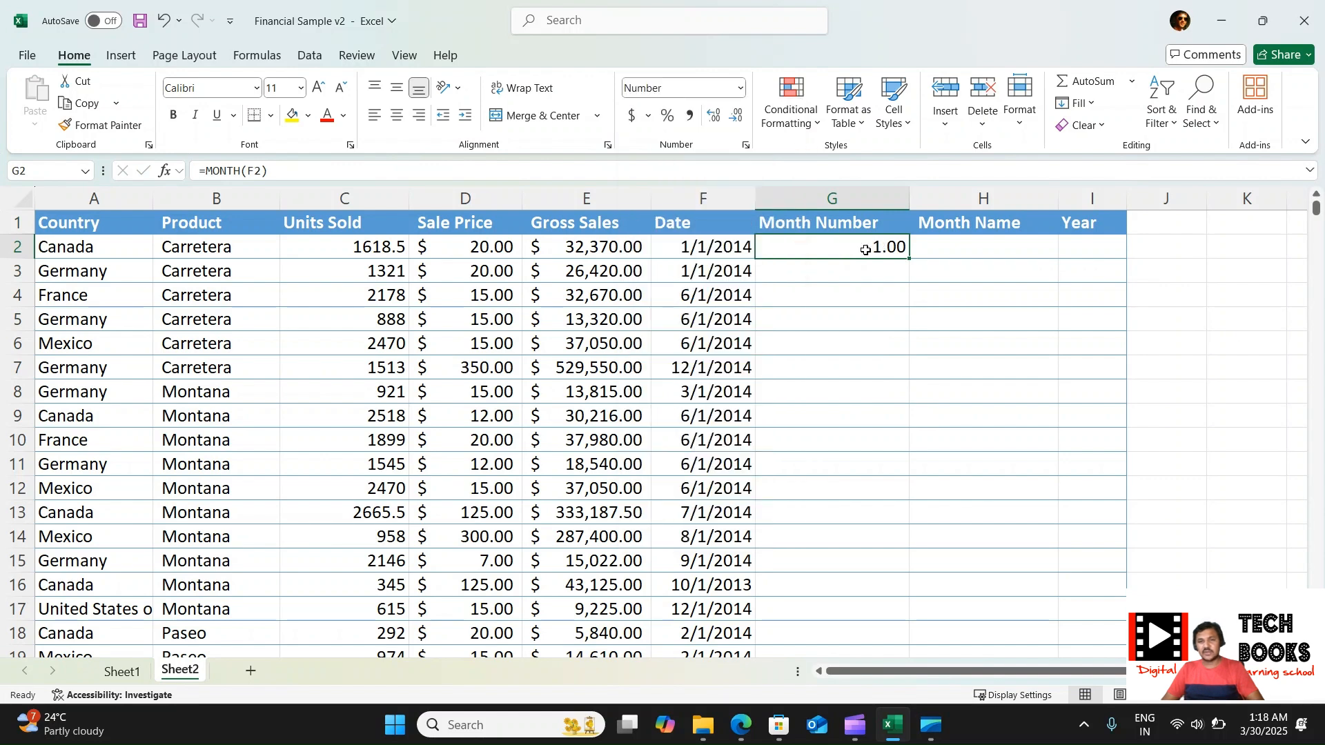
left_click(860, 218)
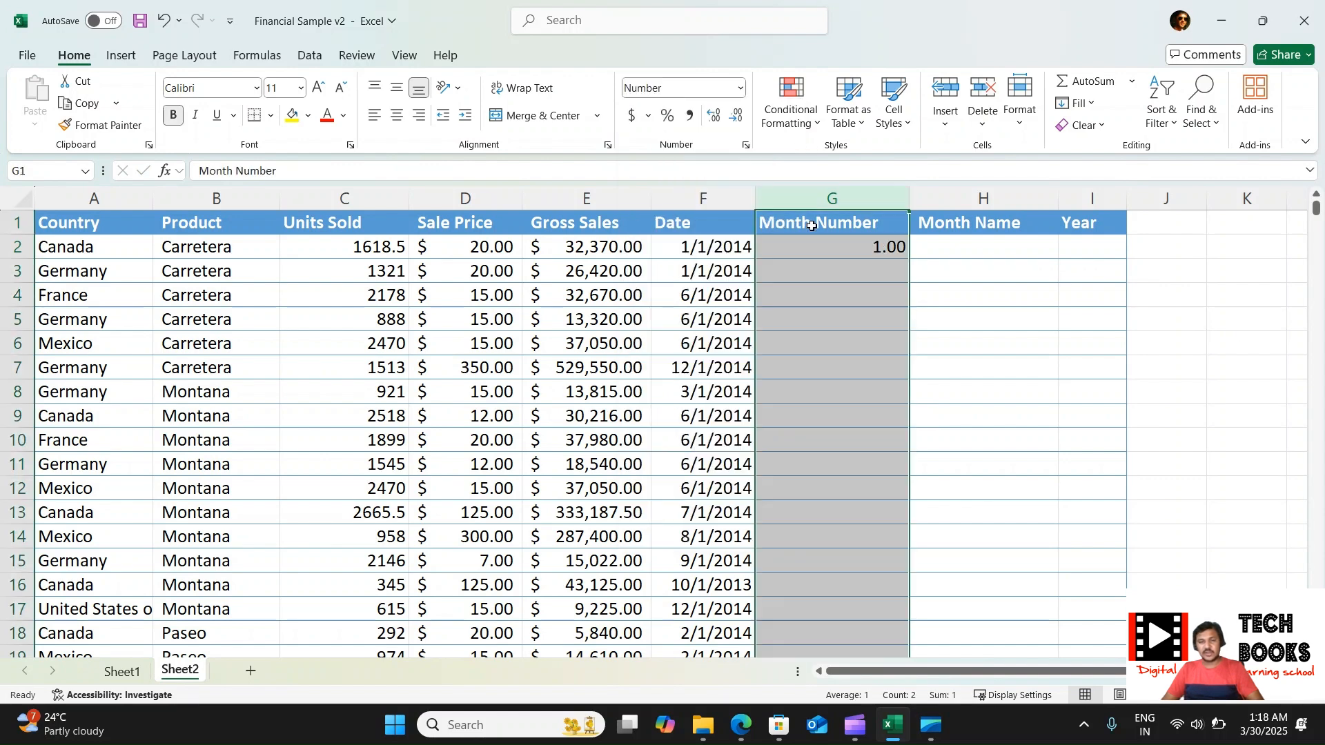
left_click(888, 250)
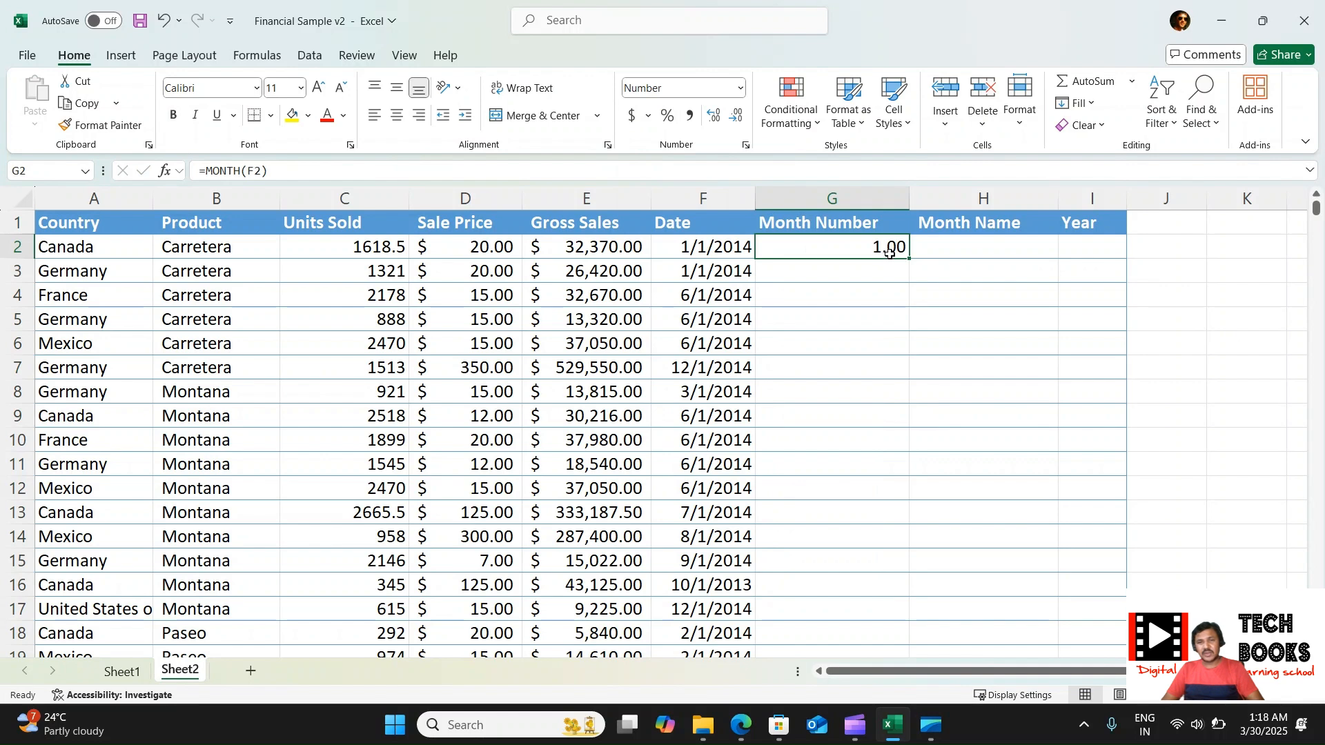
left_click(737, 118)
left_click(737, 118)
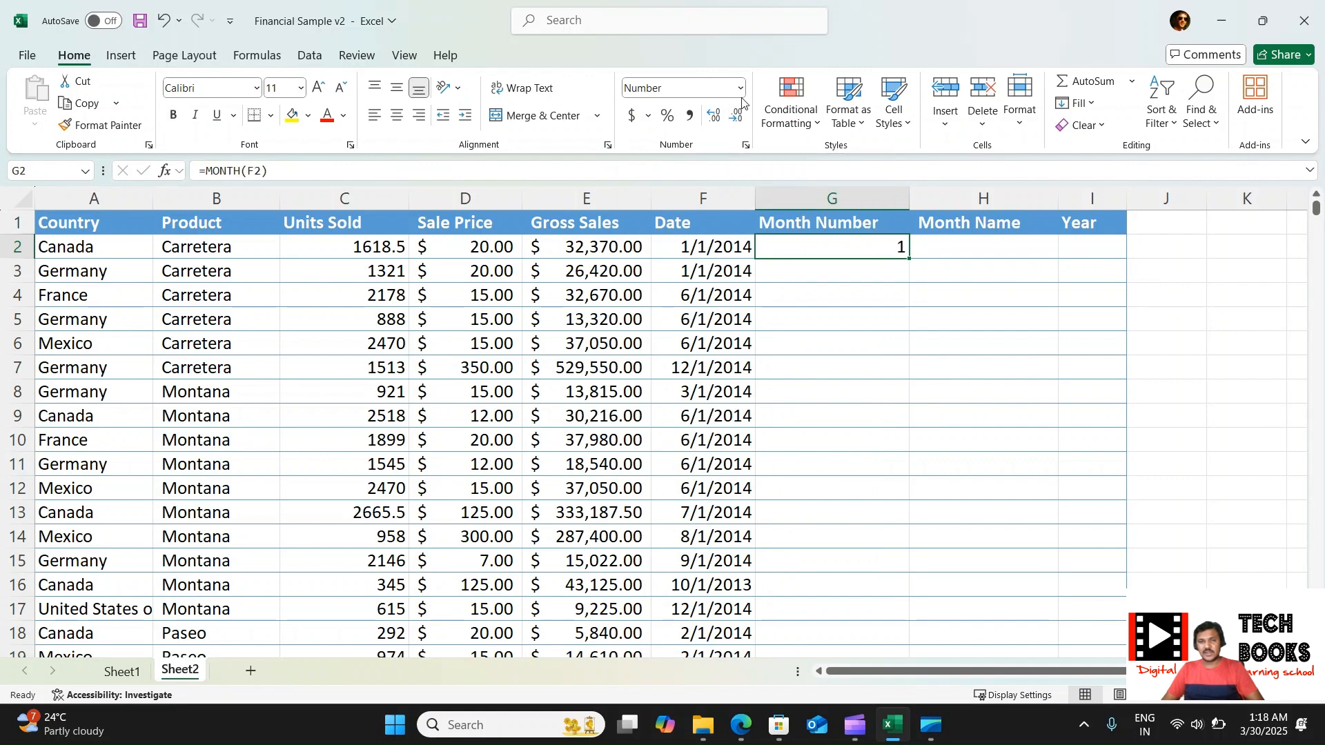
Apply the General format to cell G2 and fill its formula down the whole Month Number column.
left_click(706, 88)
left_click(704, 120)
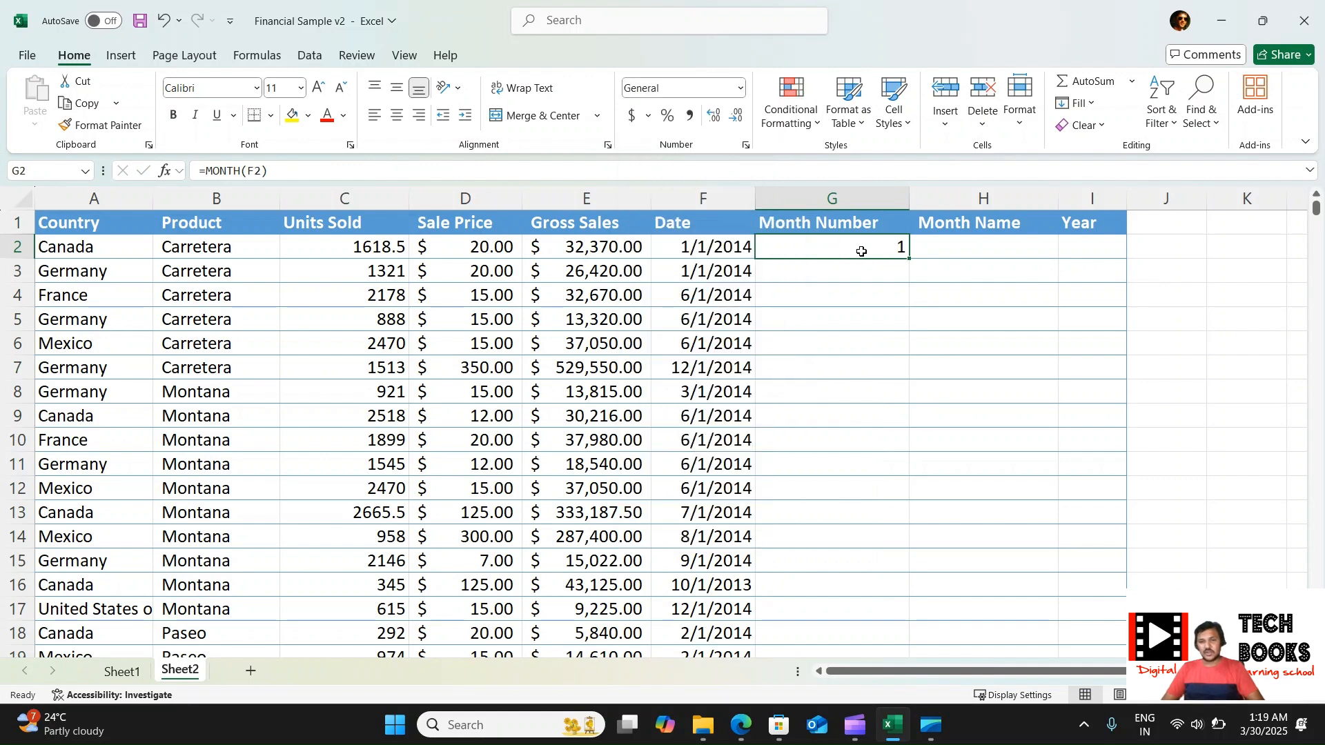
double_click(909, 258)
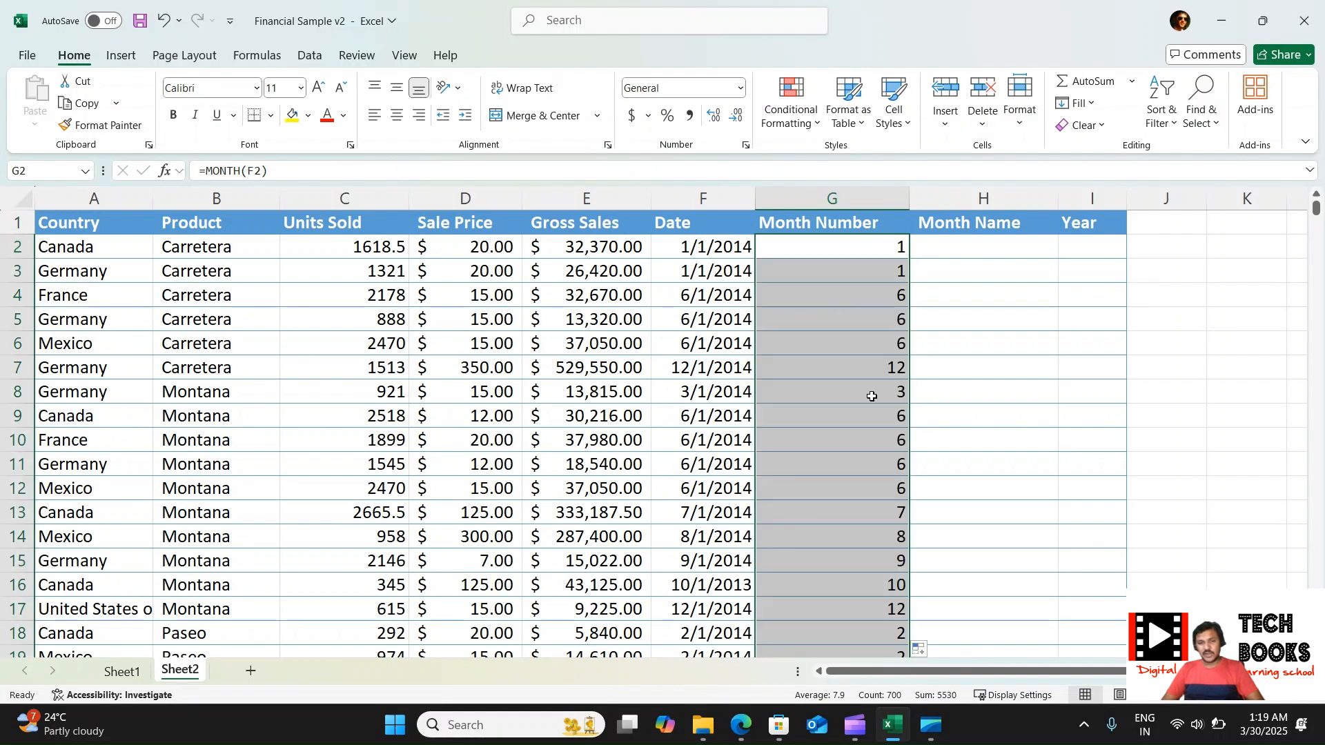
left_click(857, 469)
left_click(855, 536)
left_click(846, 265)
left_click(850, 345)
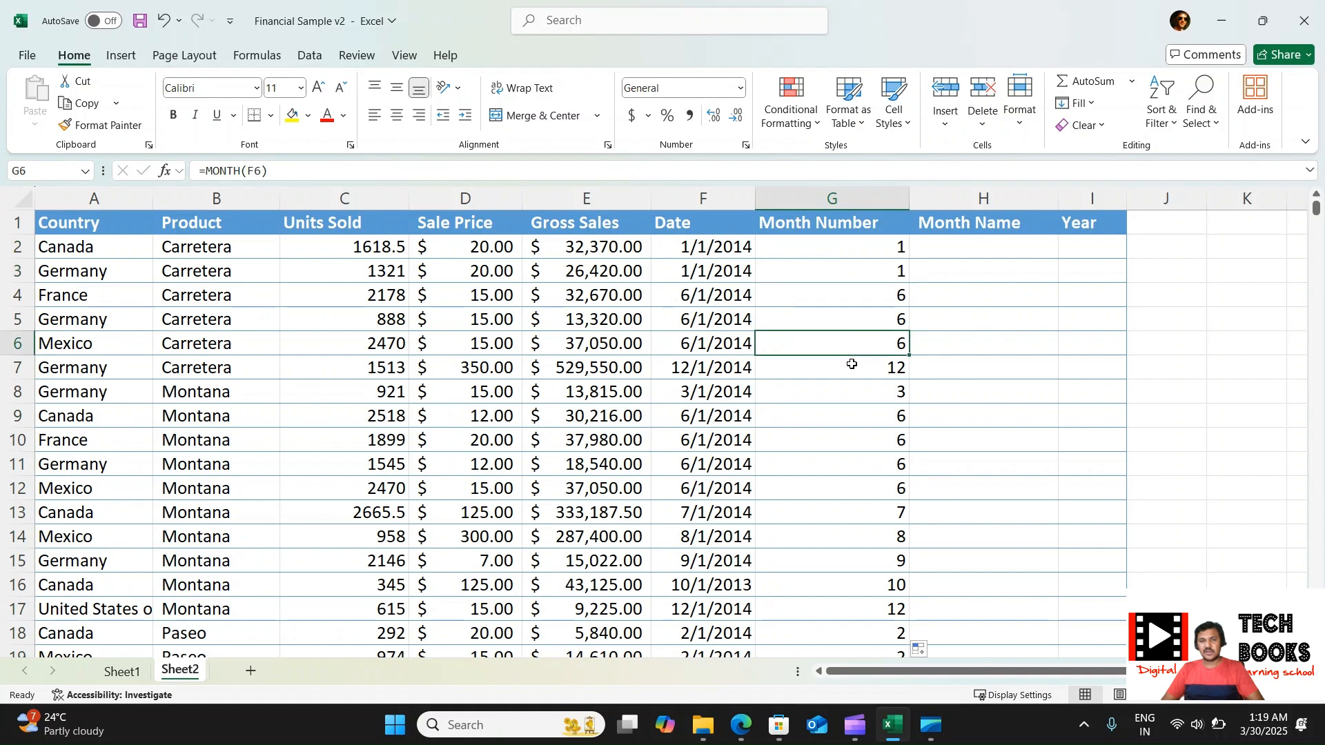
Enter the formula =TEXT(F2,"mmmm") in cell H2 to extract the full month name from the date.
left_click(853, 414)
left_click(959, 249)
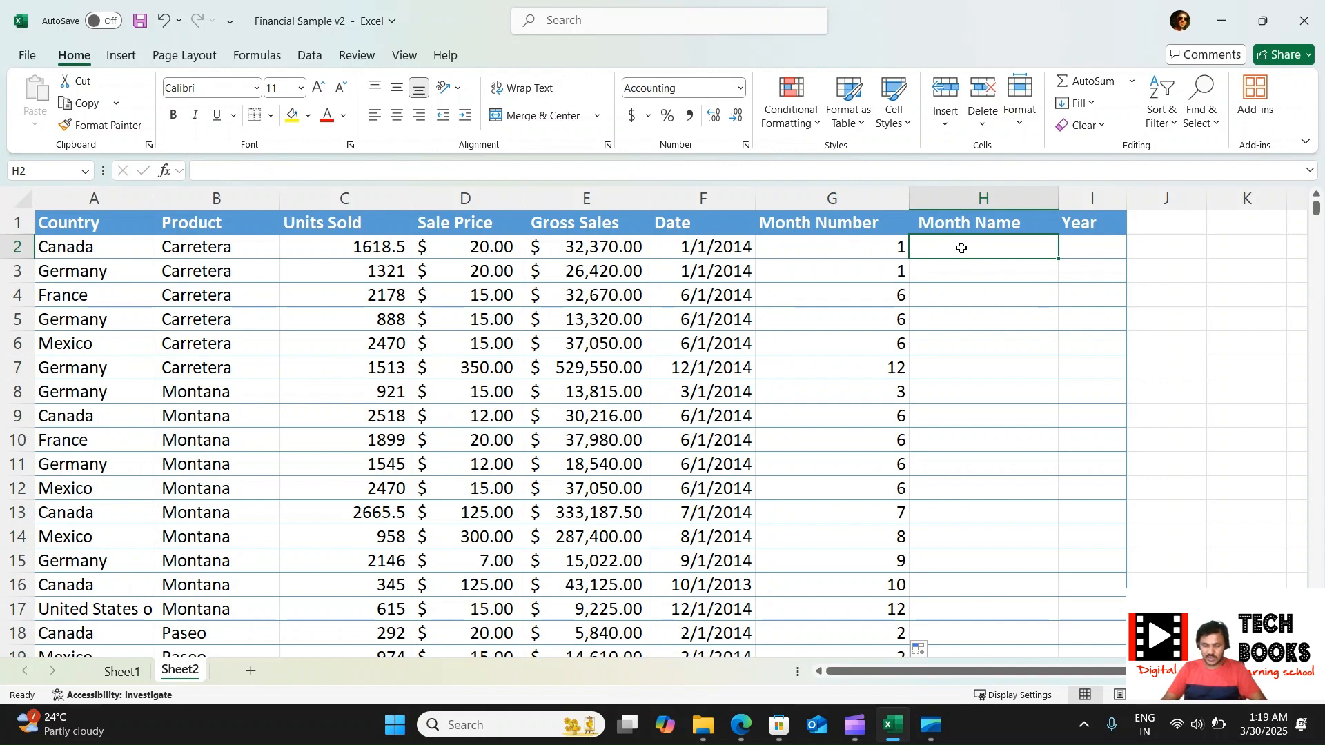
type("=Te")
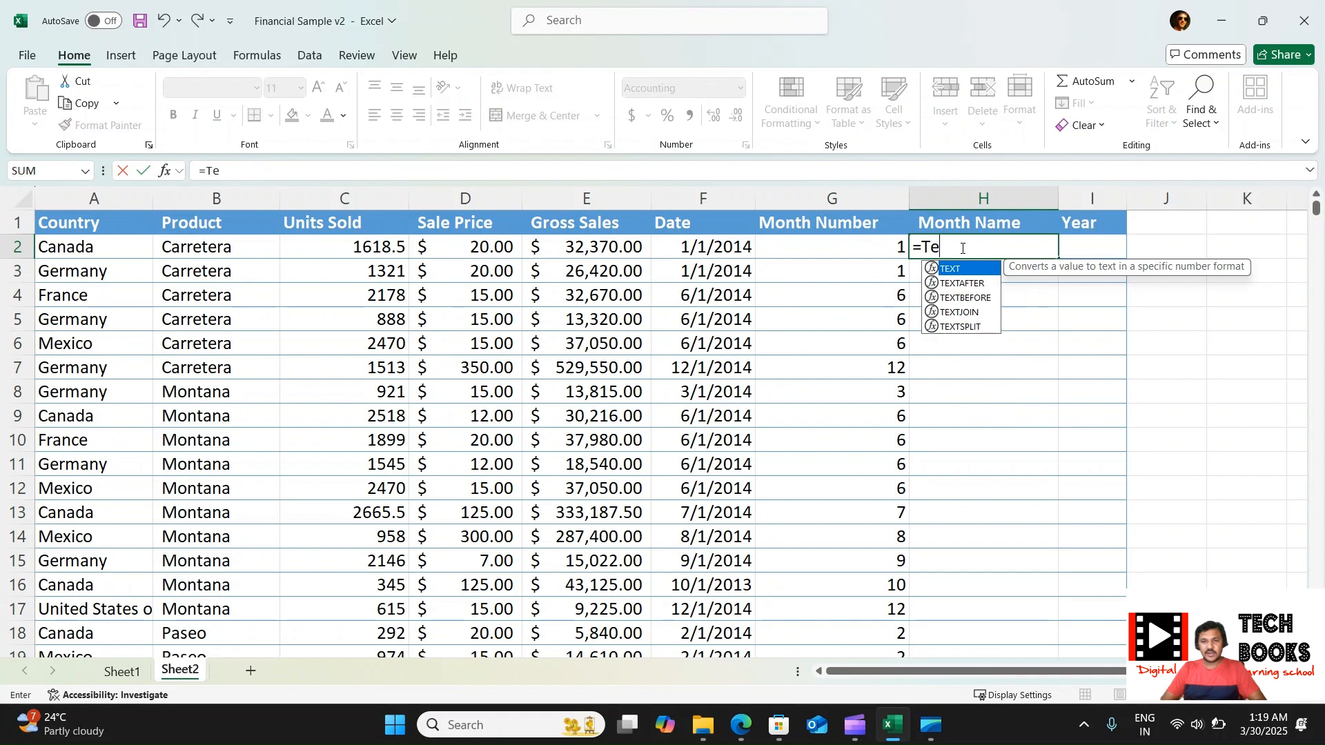
key("Tab")
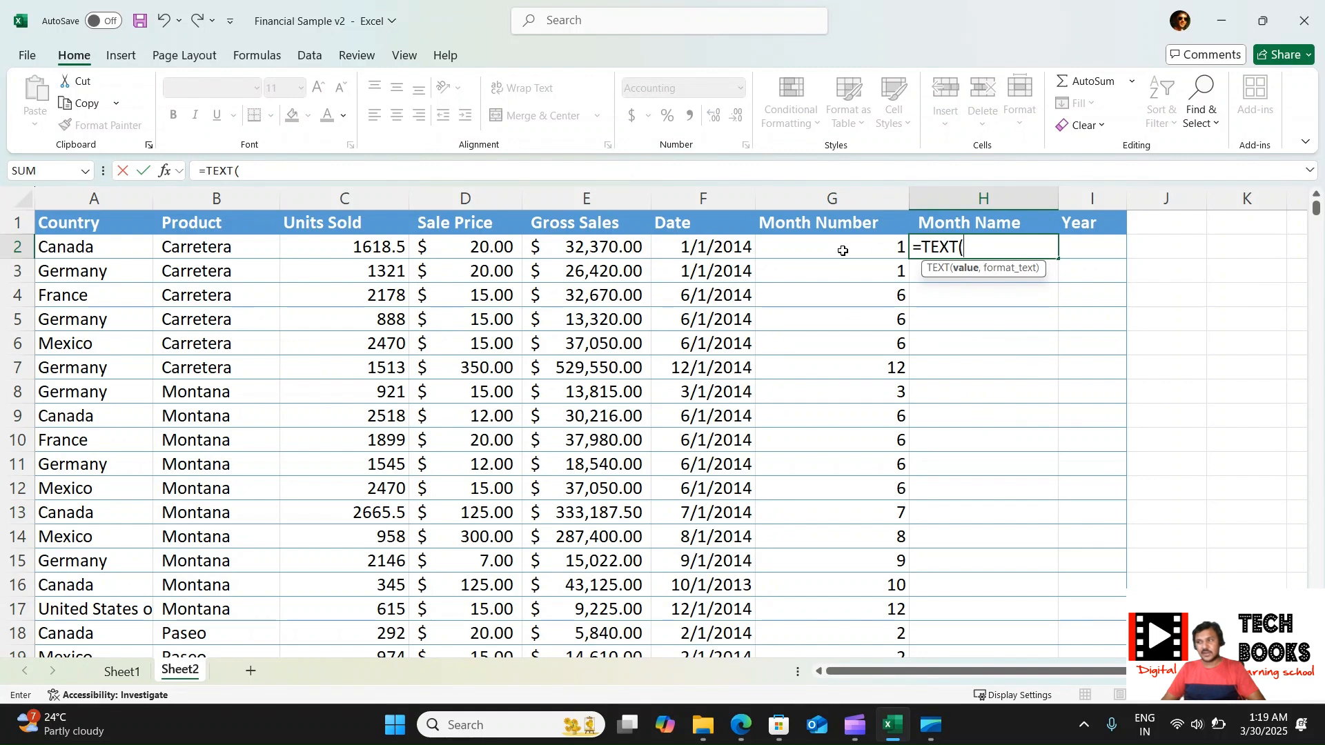
left_click(692, 243)
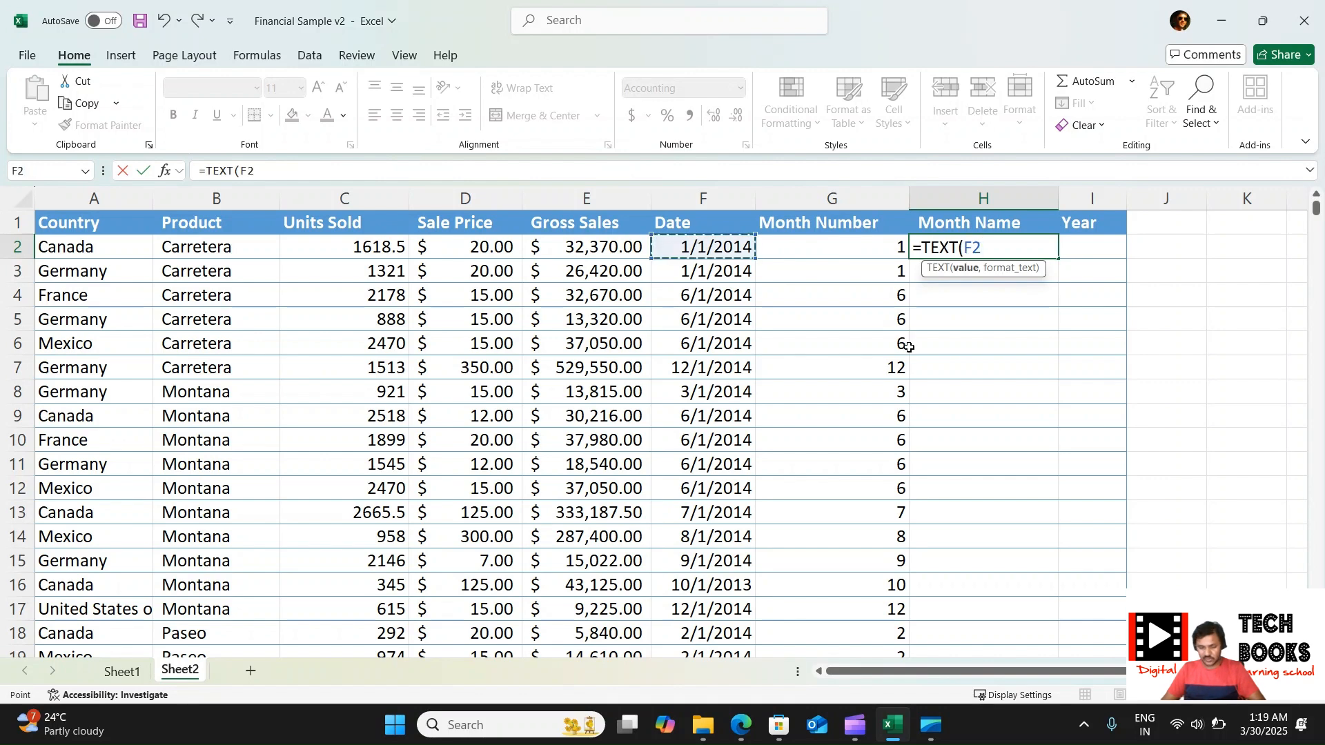
type(",")
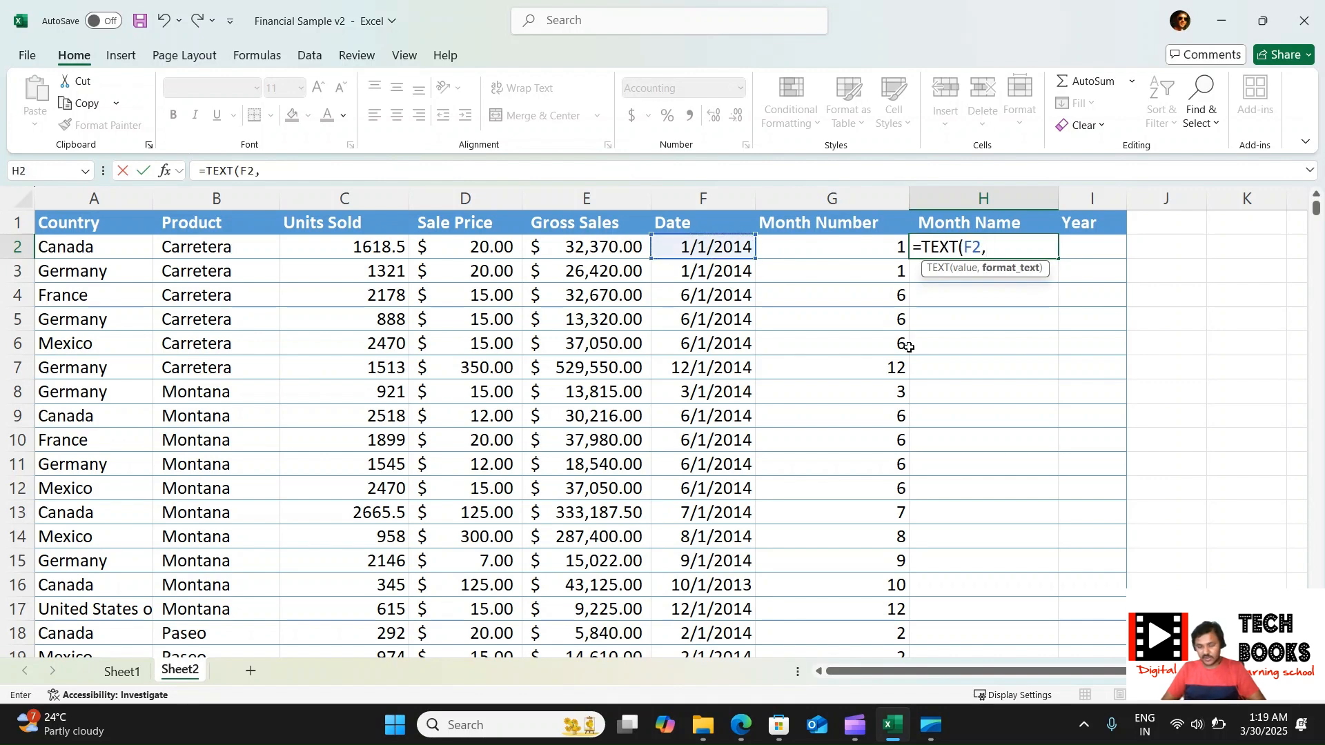
type("\"mmmm\")")
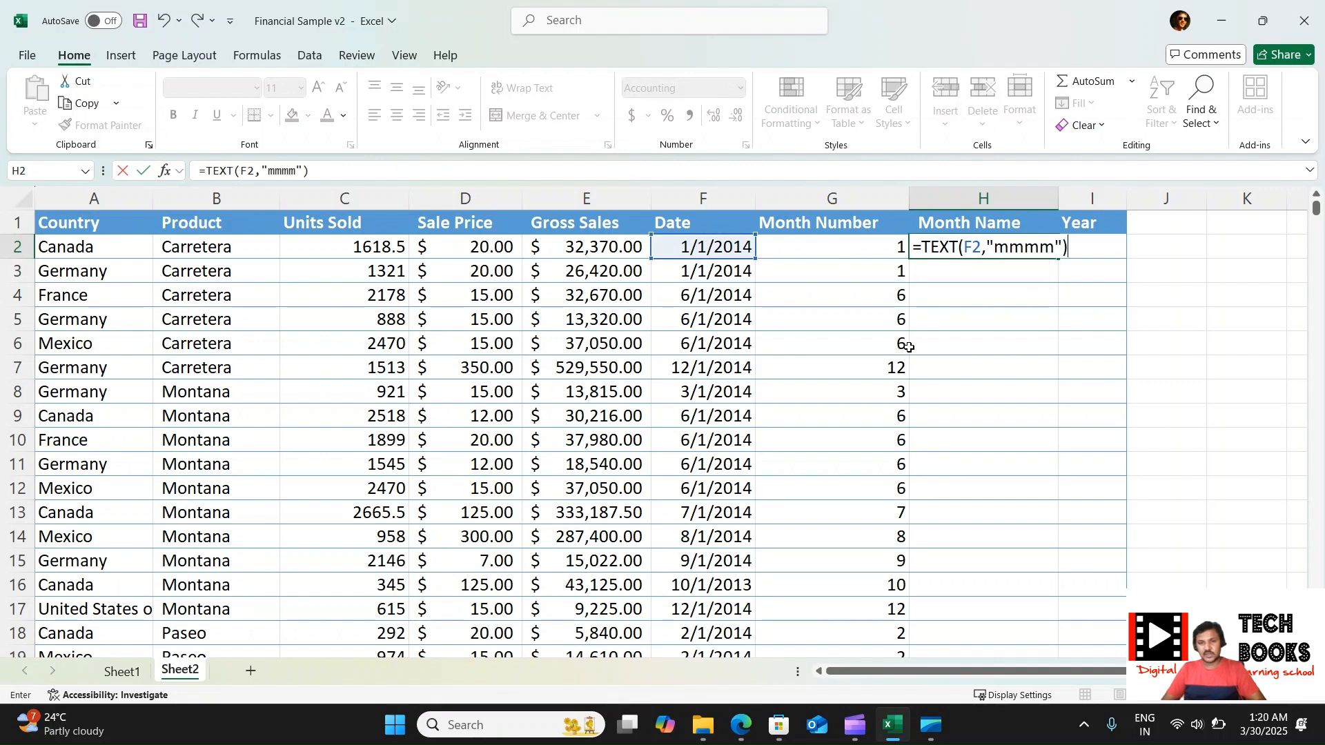
key("Return")
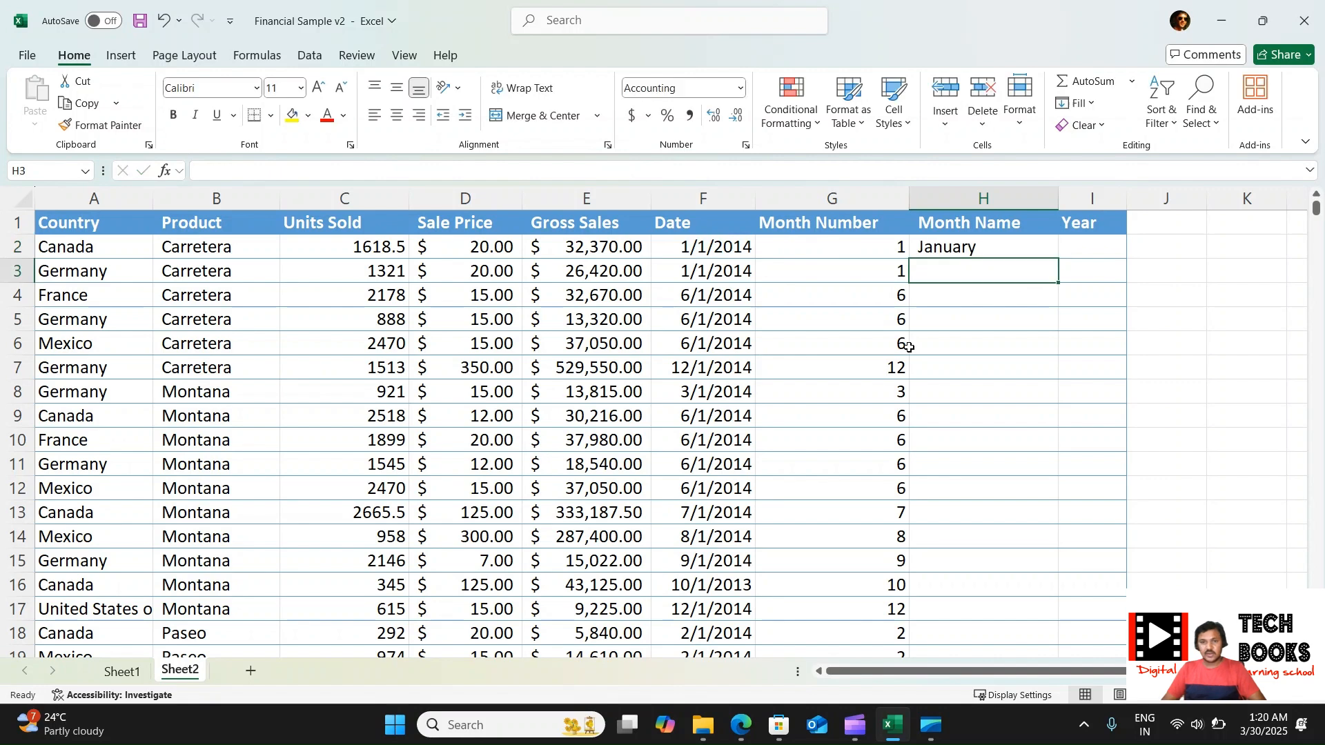
Clear cell H2 and enter the formula =TEXT(F2,"mmm") to extract the abbreviated month name from the date.
left_click(1018, 239)
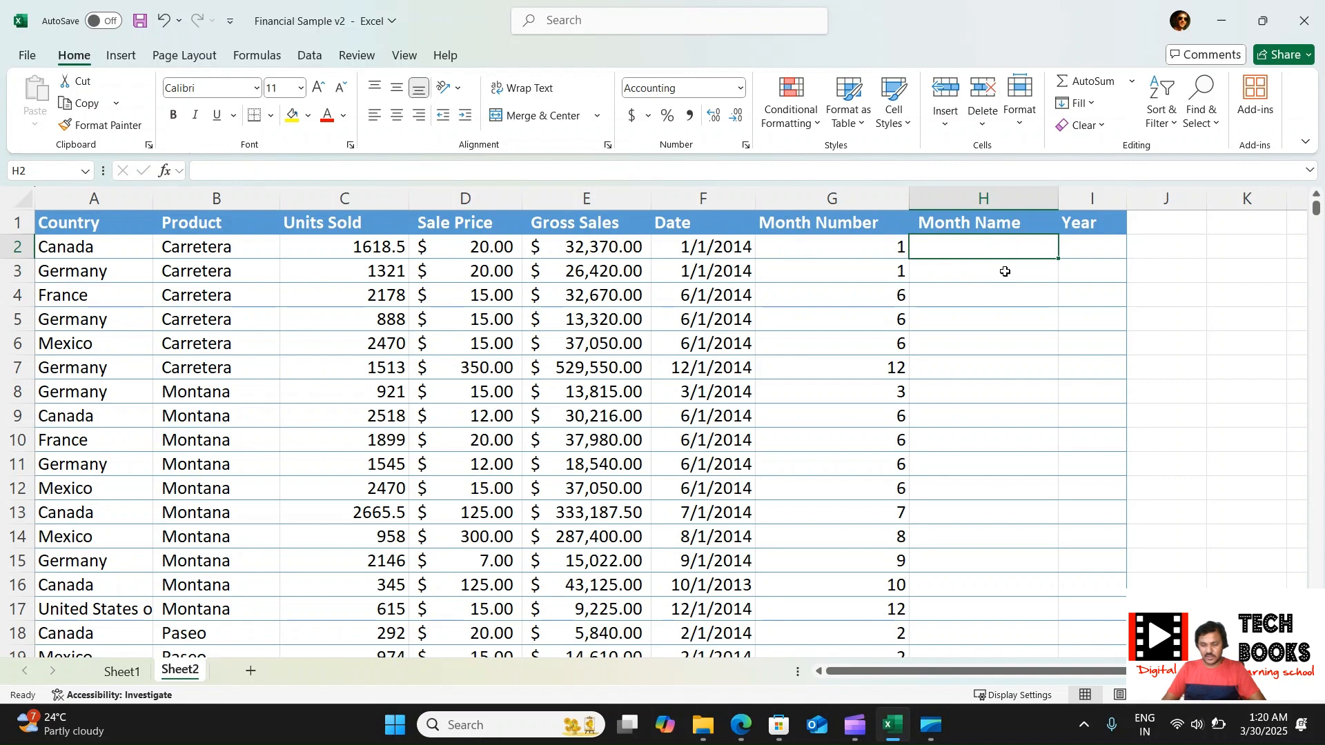
type("=")
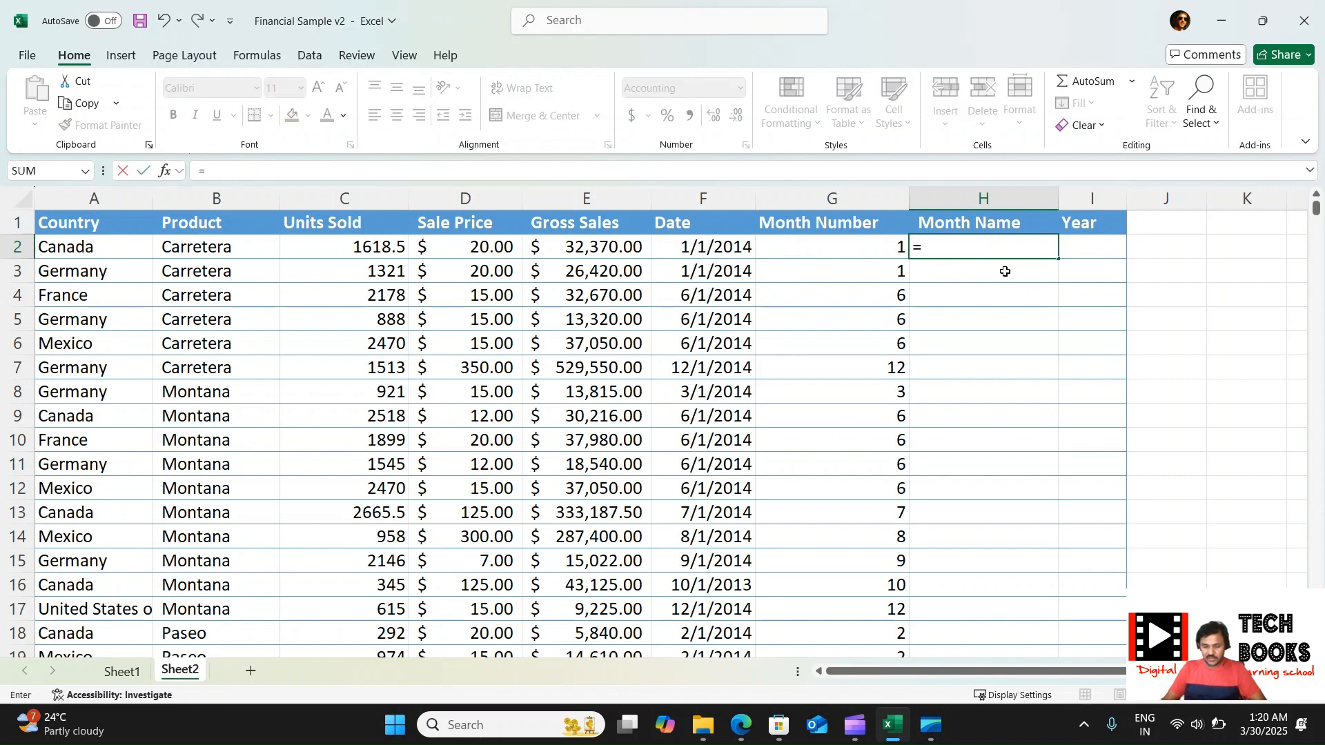
type("te")
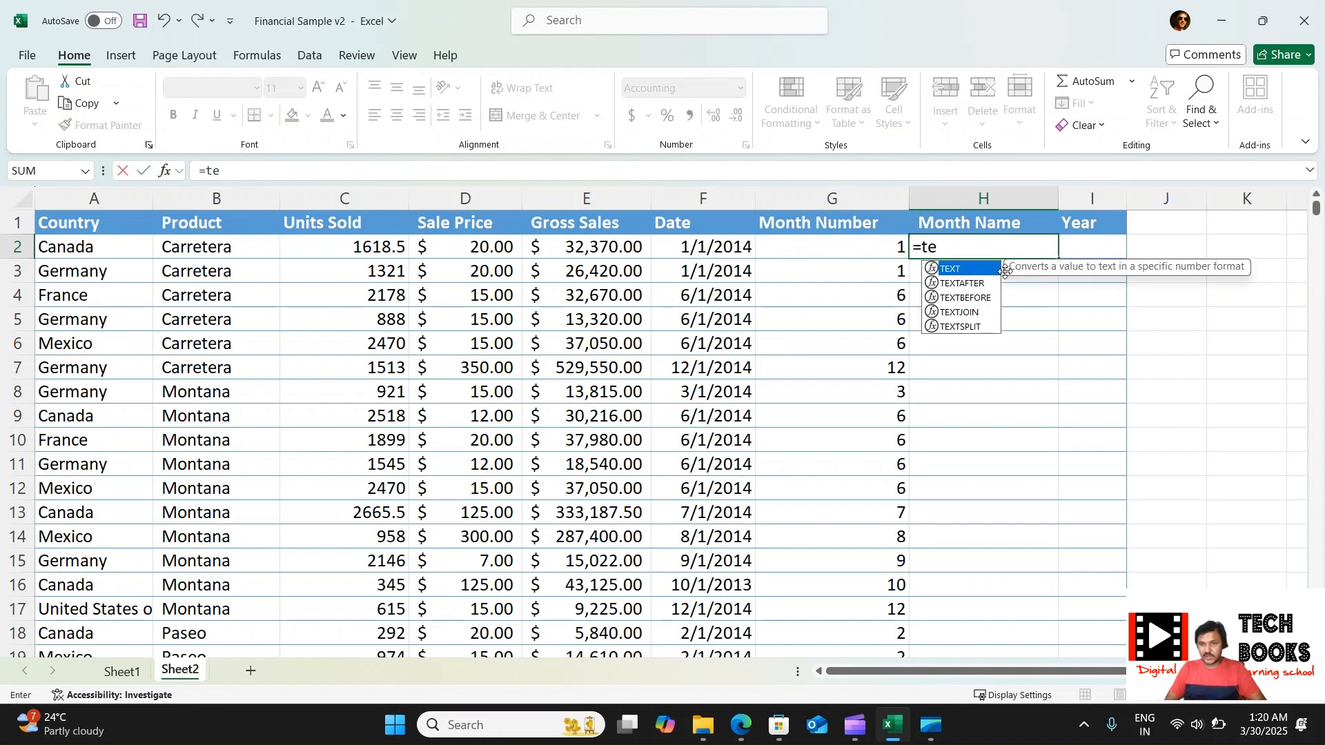
key("Tab")
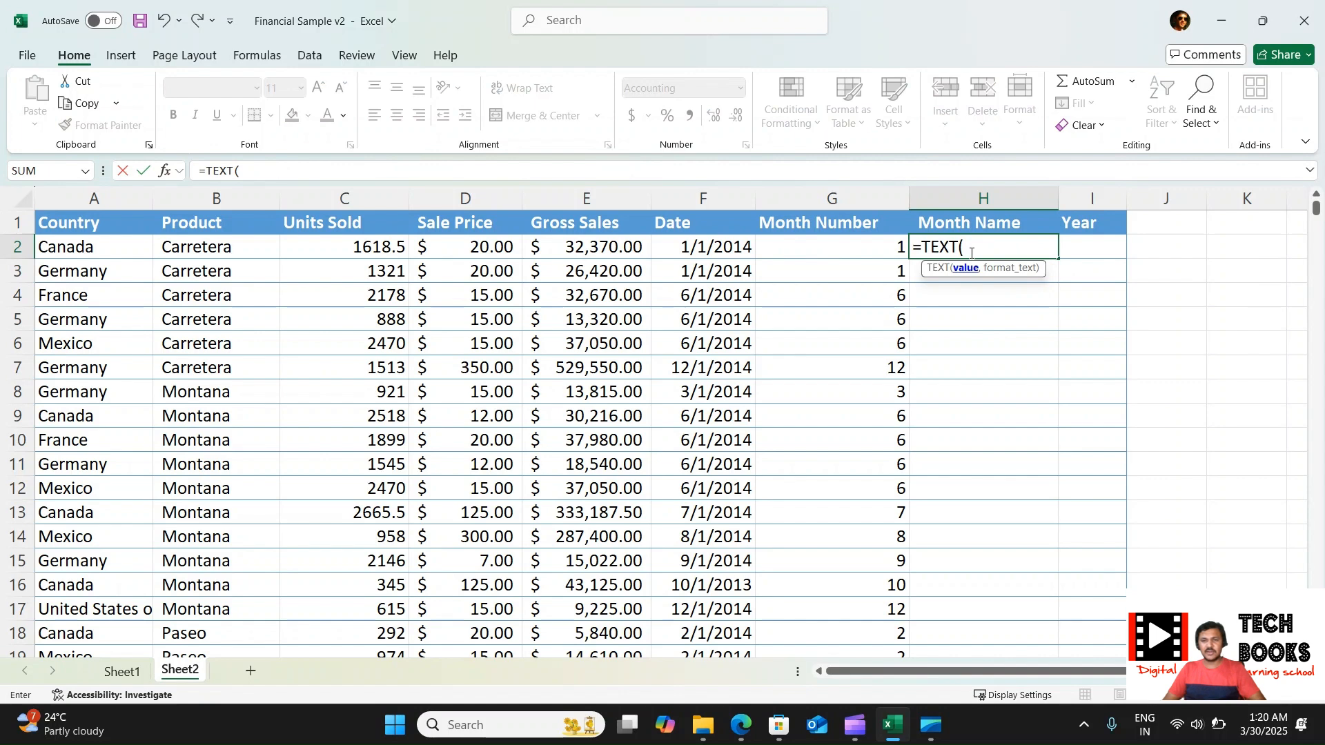
left_click(689, 245)
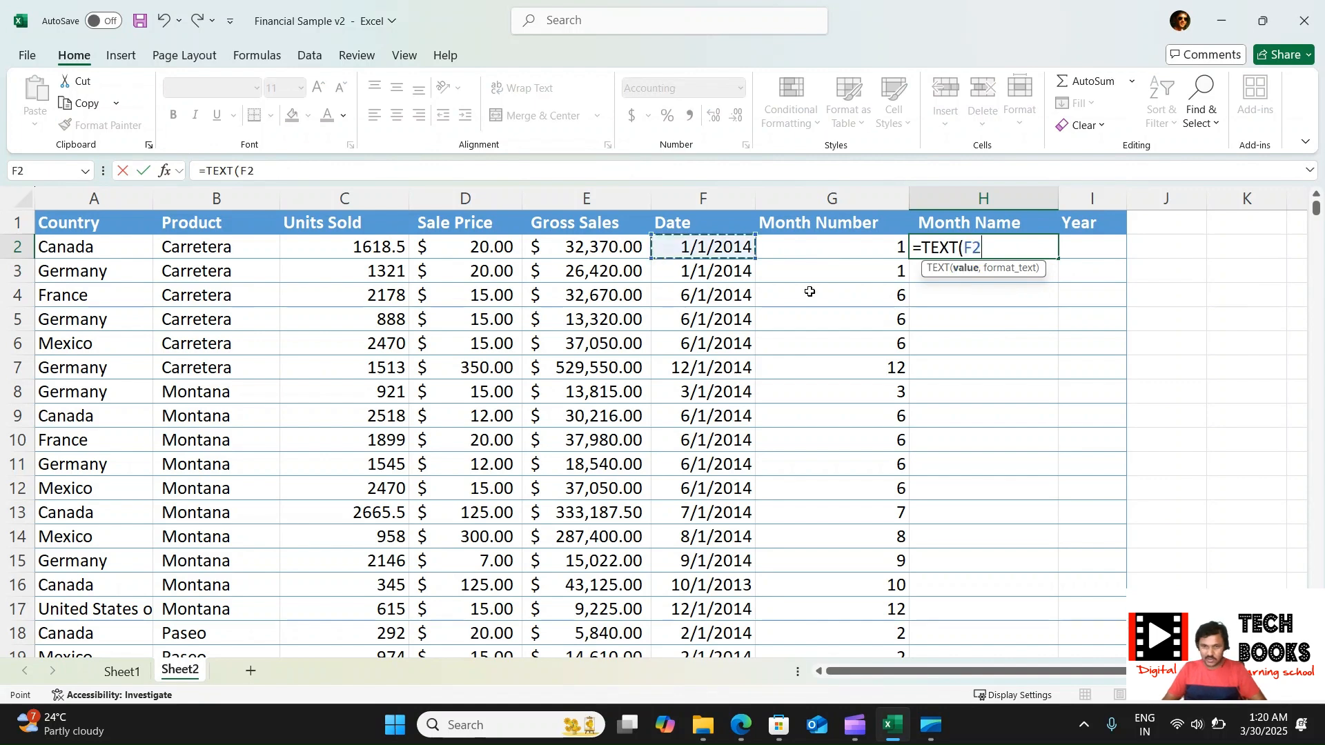
type(",")
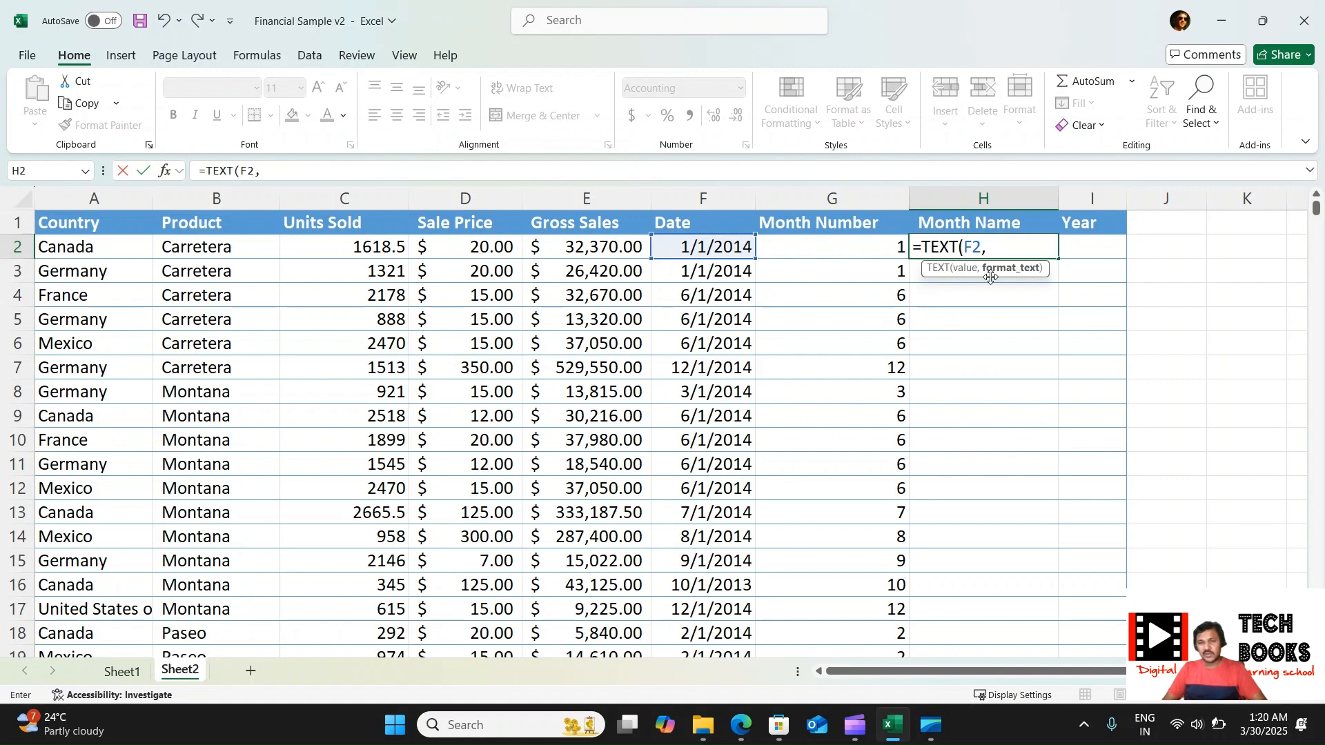
type("\"\"")
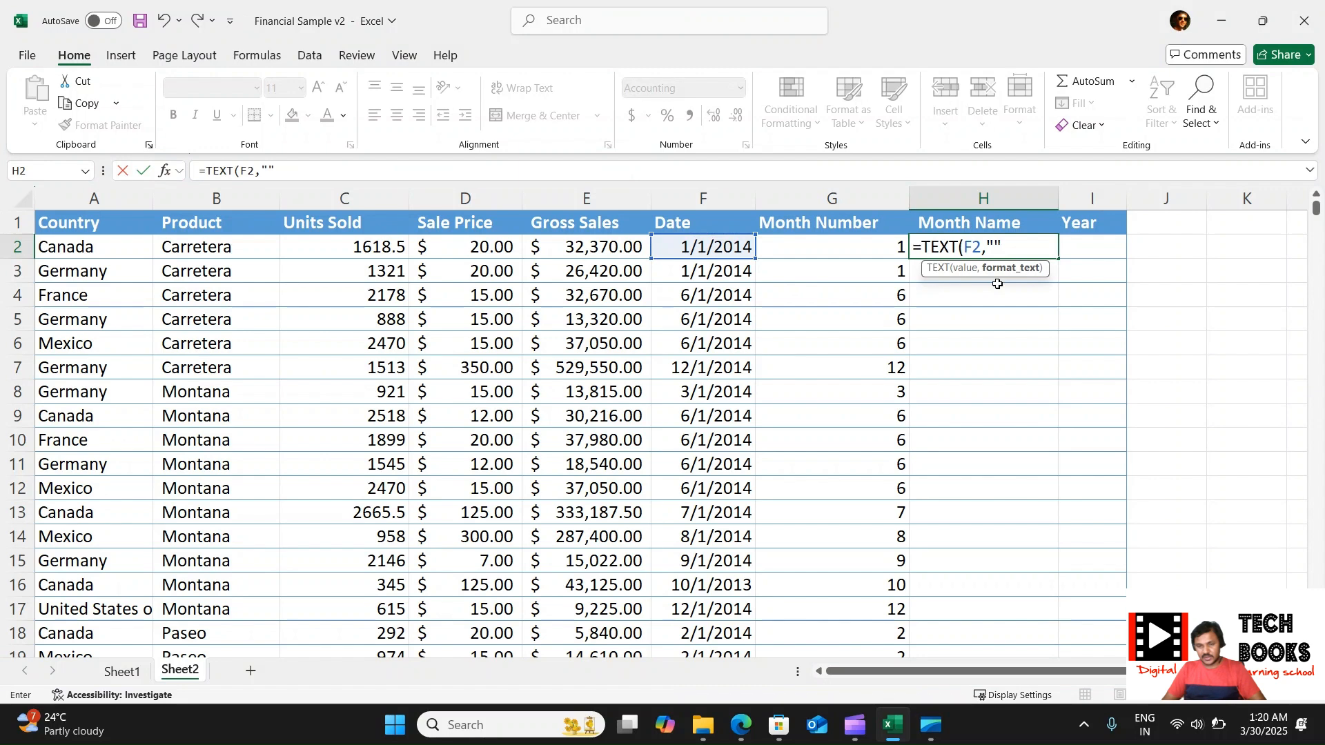
key("BackSpace")
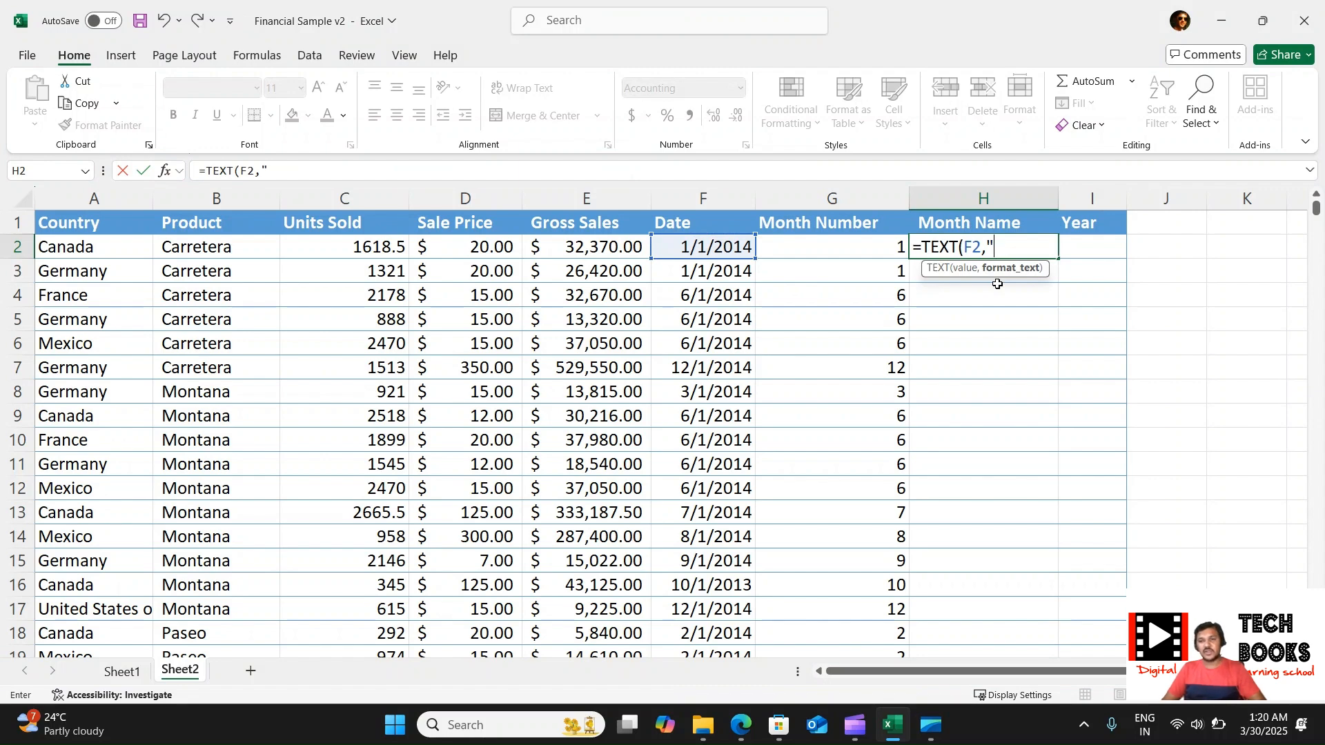
type("m")
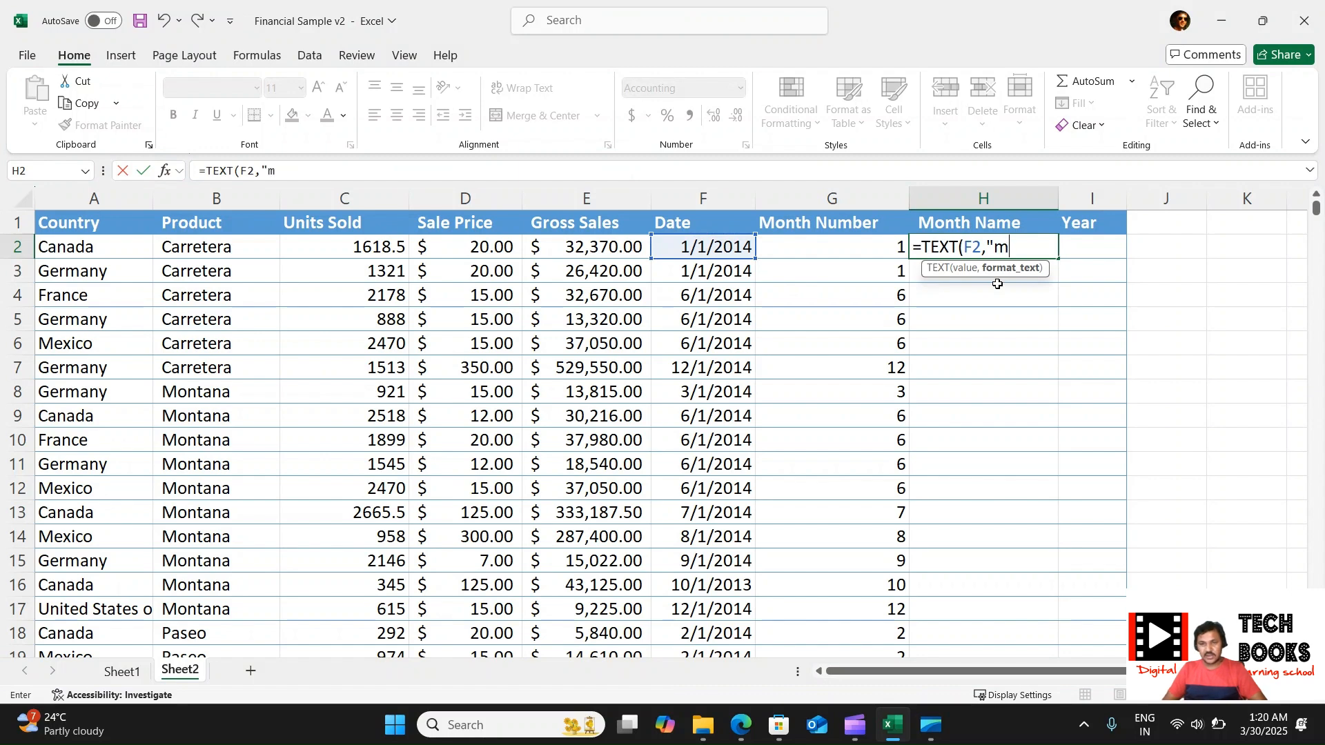
type("mm\"")
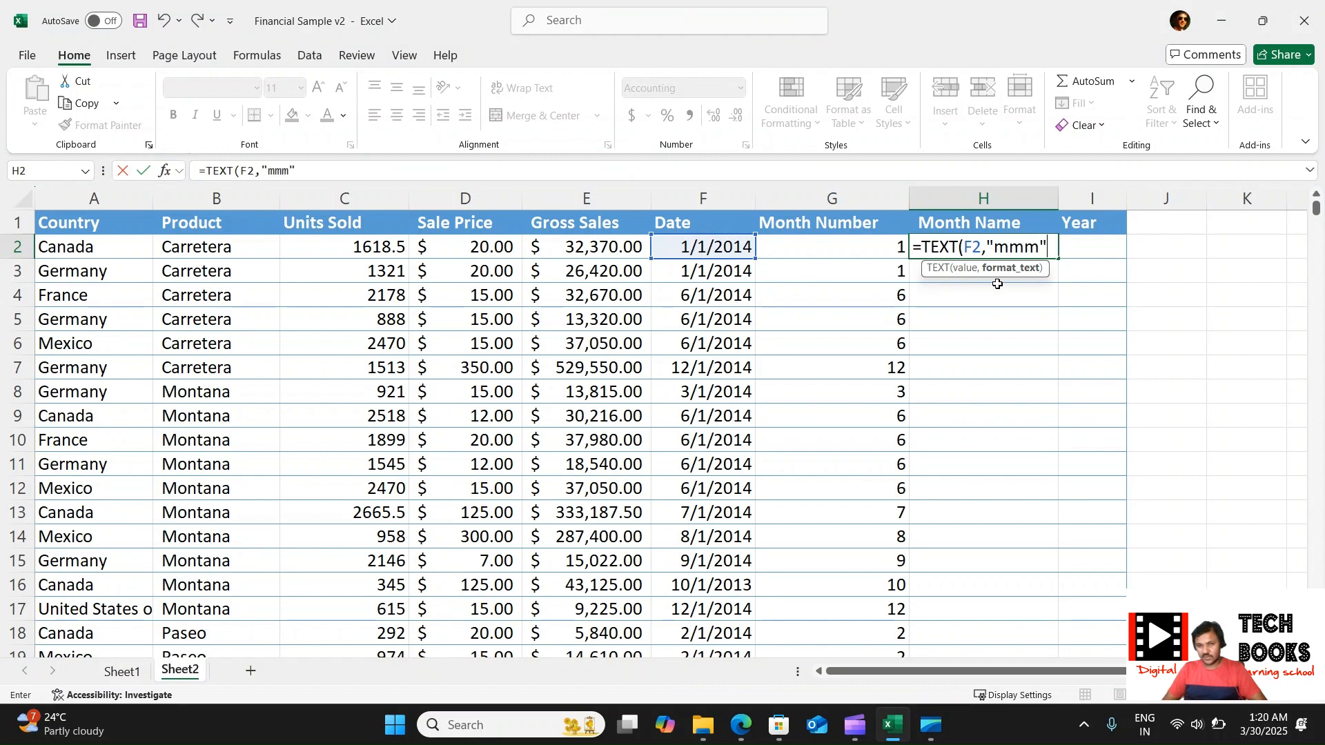
type(")")
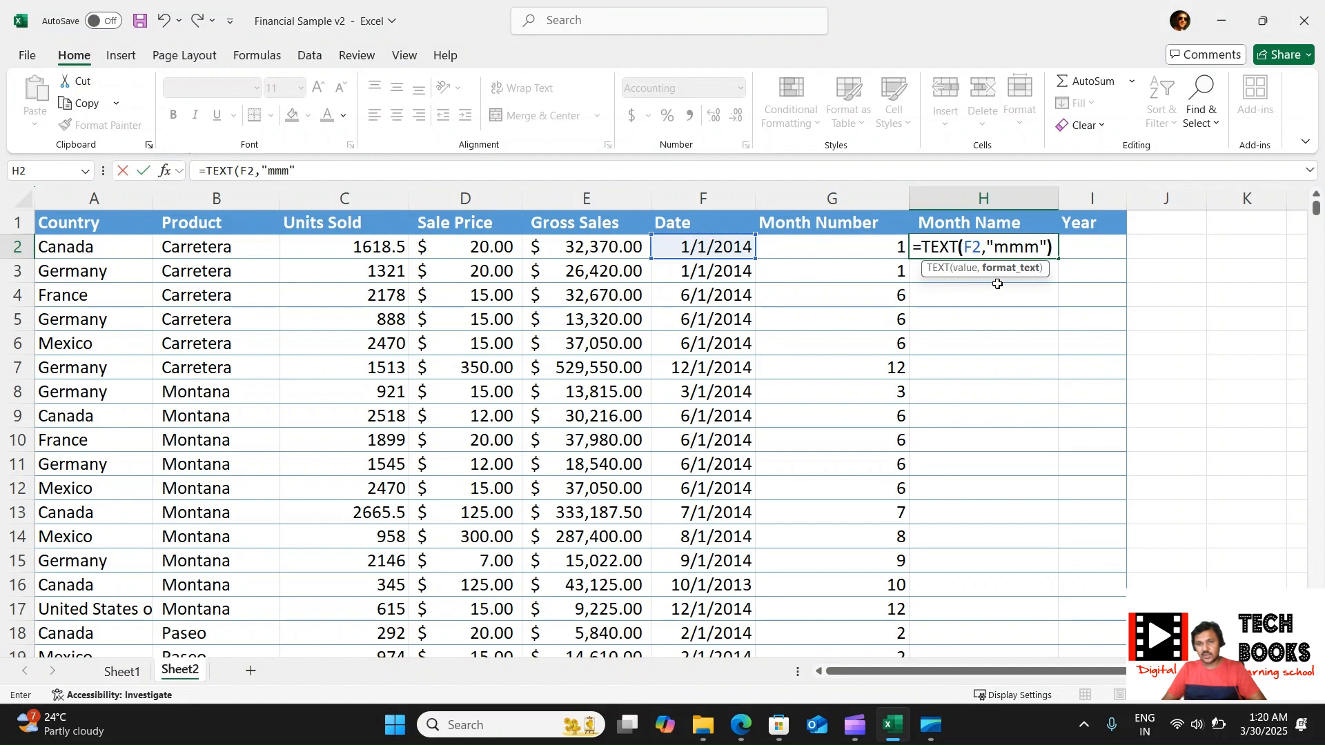
key("Return")
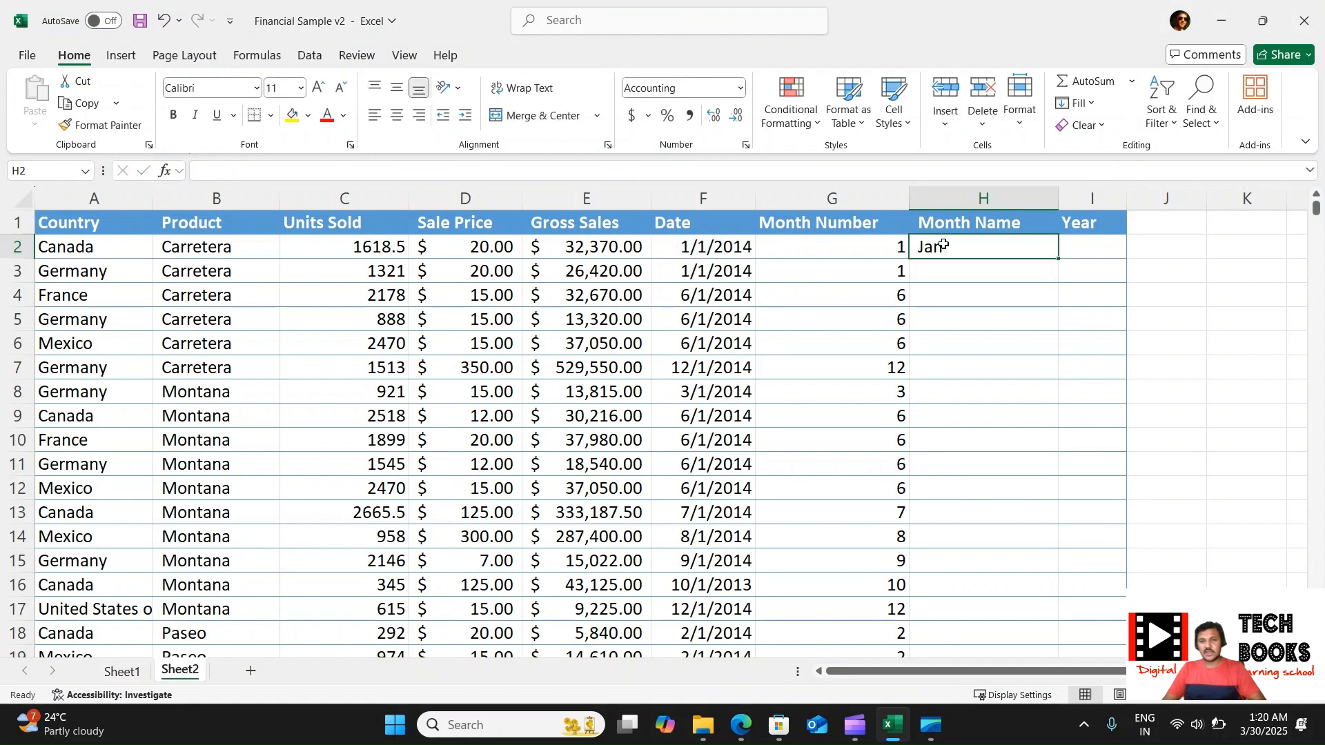
Change the format code in the H2 formula to "mmmm" and fill it down the whole Month Name column.
left_click(943, 245)
double_click(993, 247)
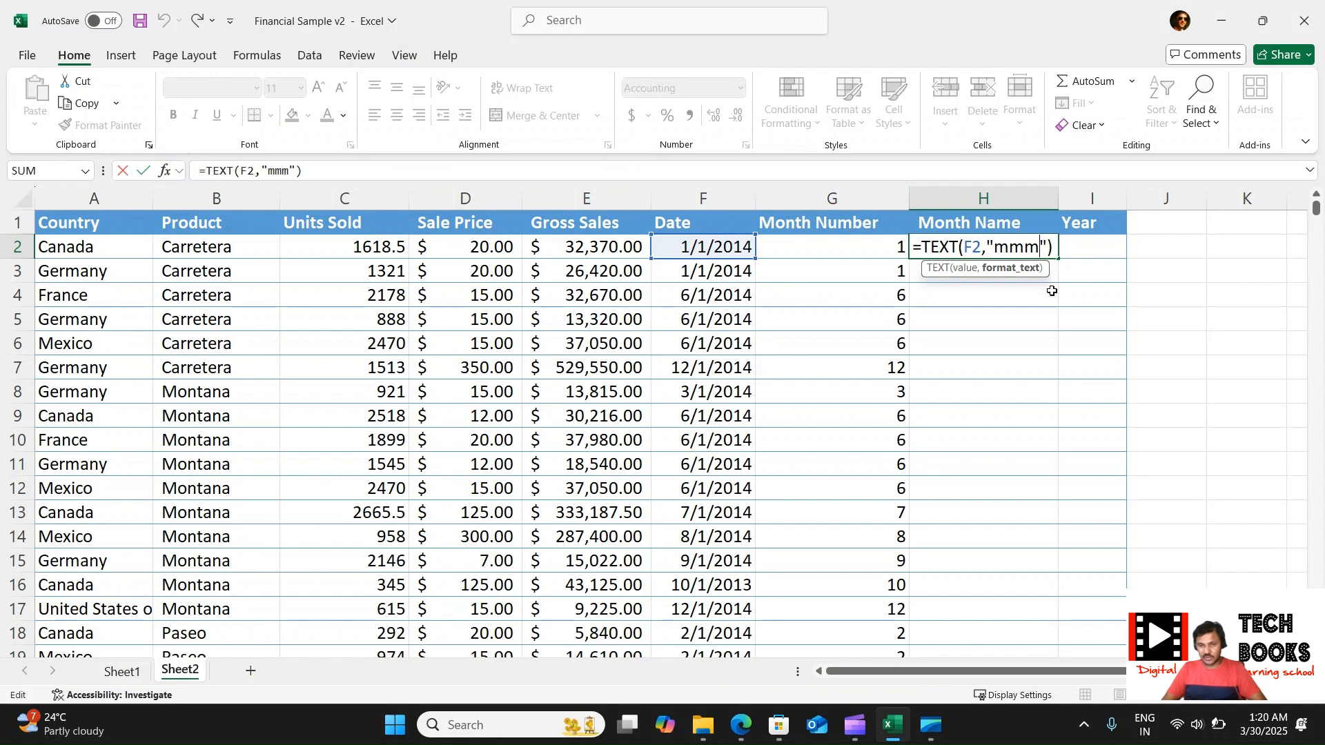
type("m")
key("Return")
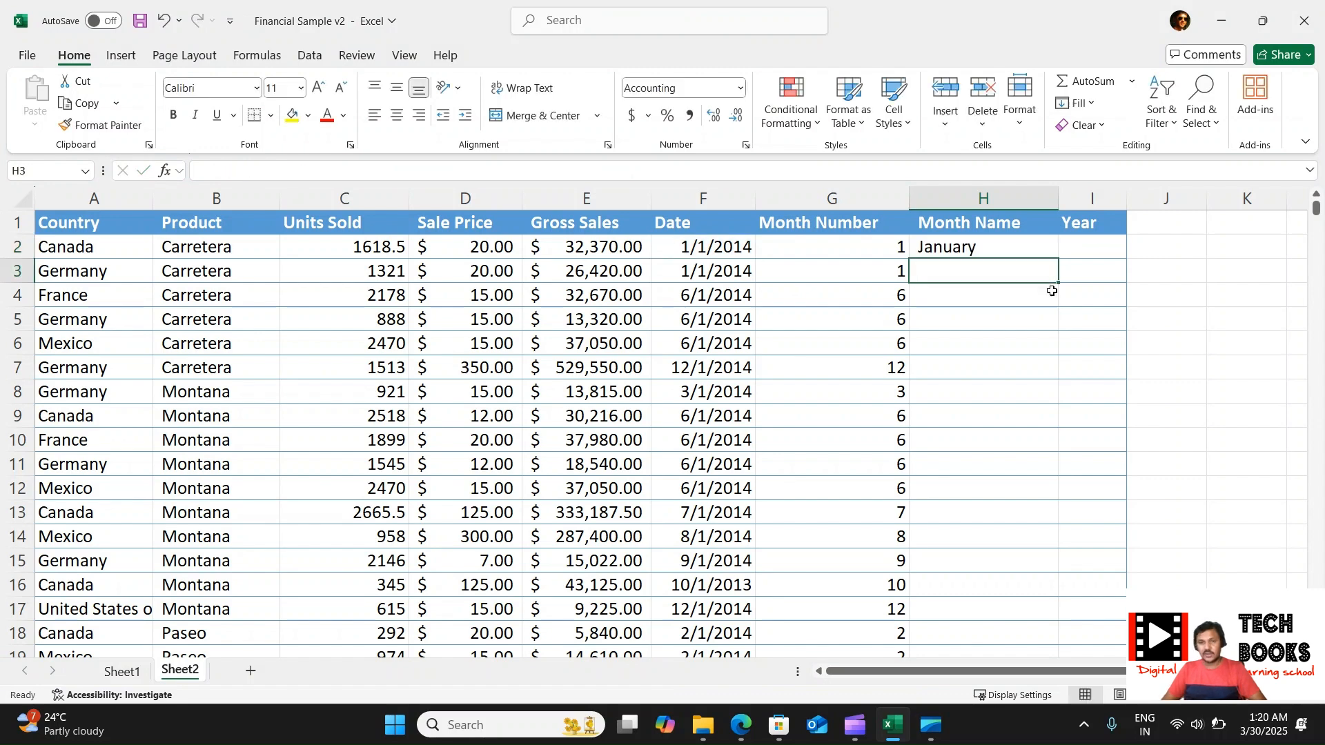
left_click(1052, 251)
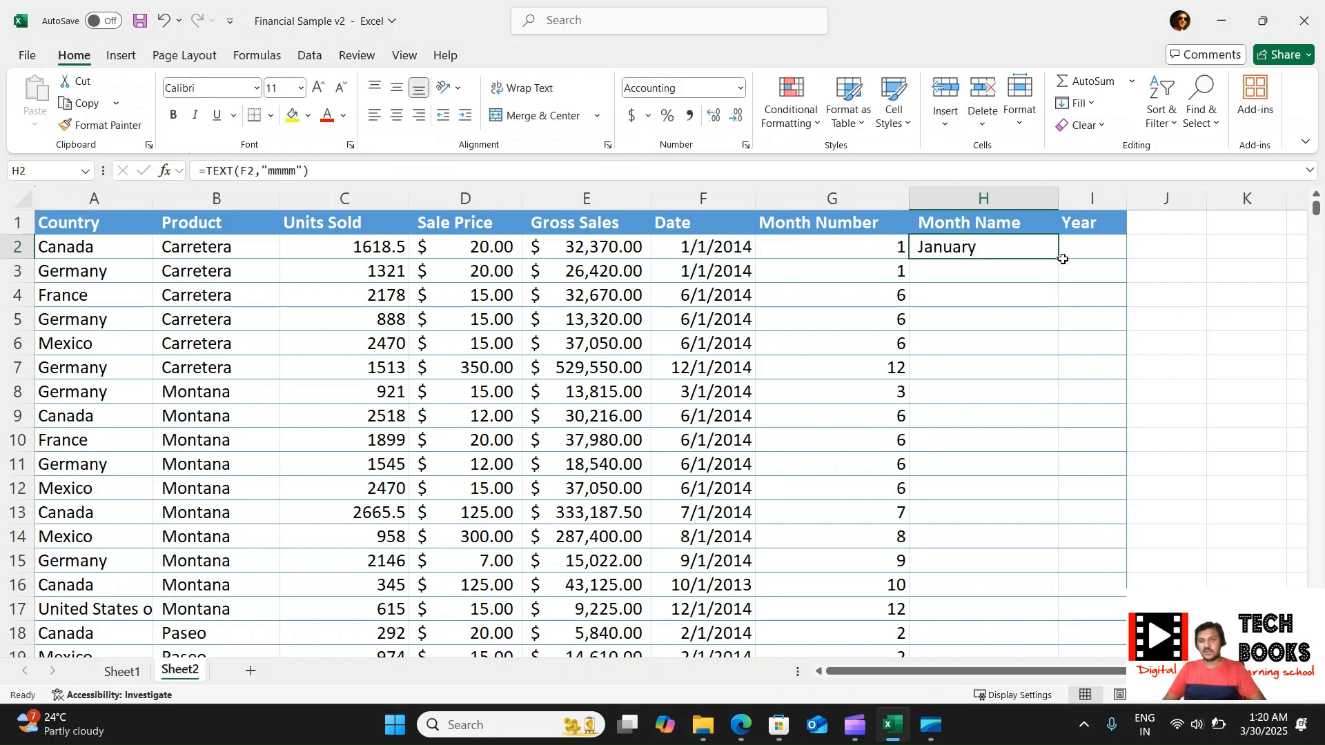
double_click(1063, 259)
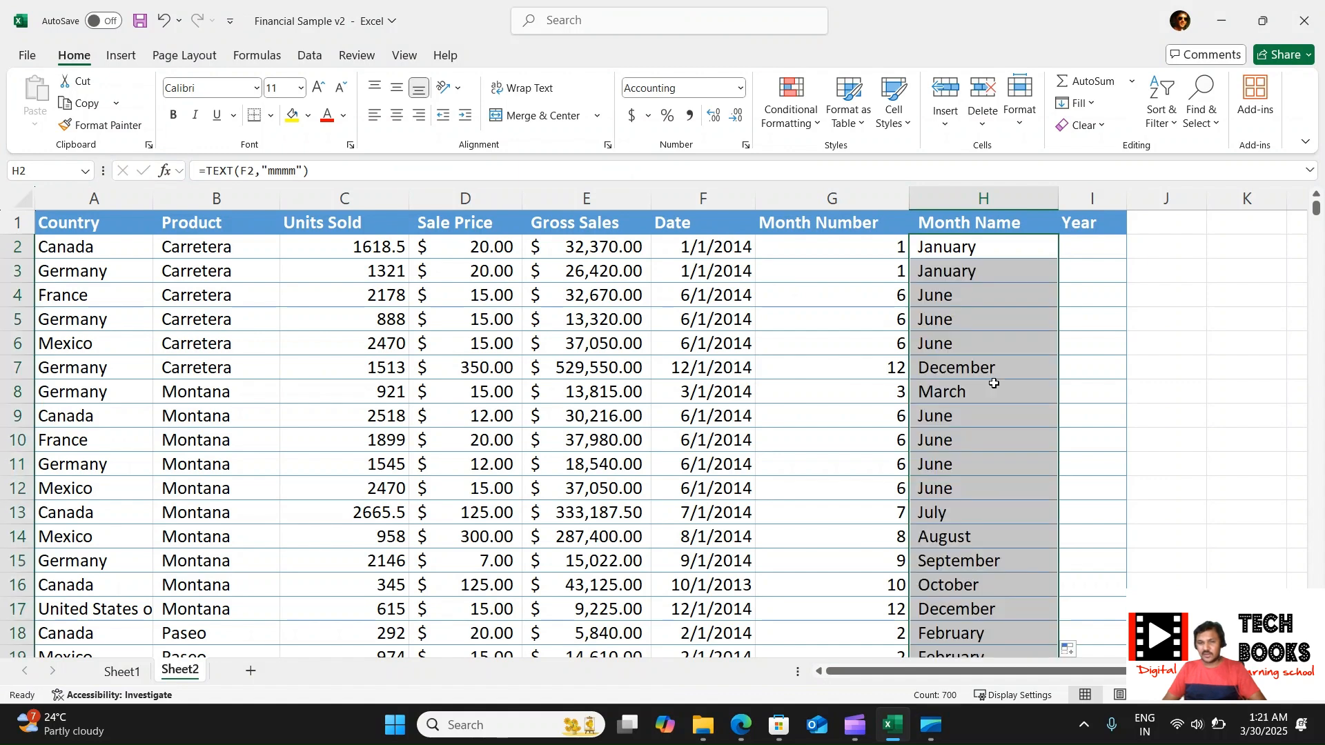
Set the format code in the H2 formula to "mmm" and refill the Month Name column with it.
double_click(965, 256)
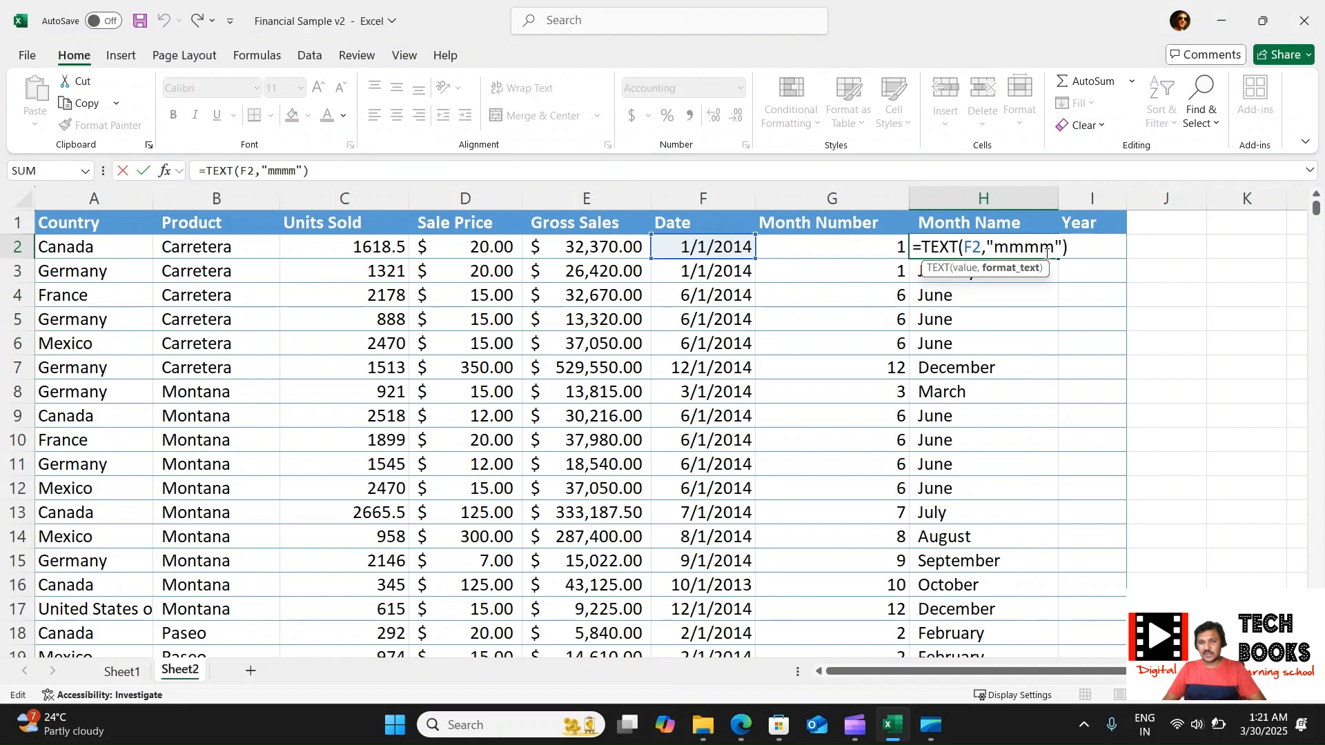
key("BackSpace")
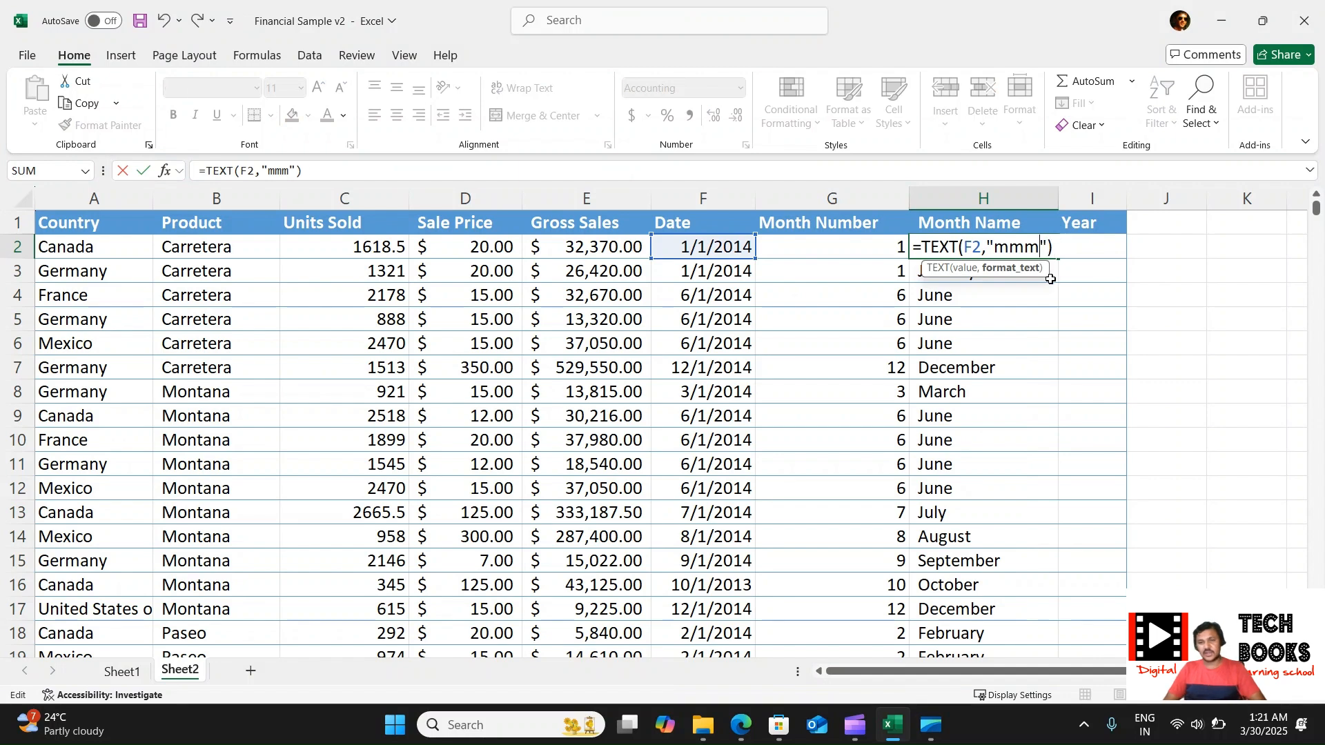
key("Return")
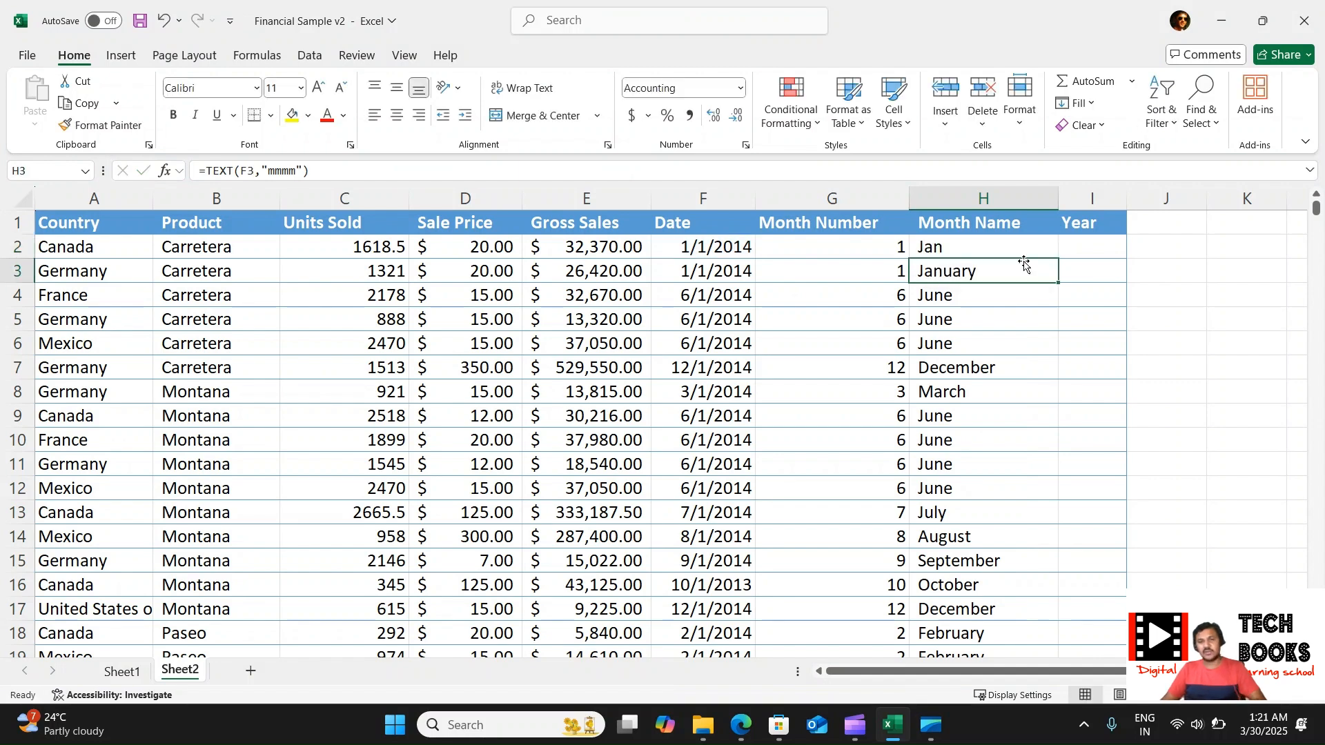
left_click(1022, 245)
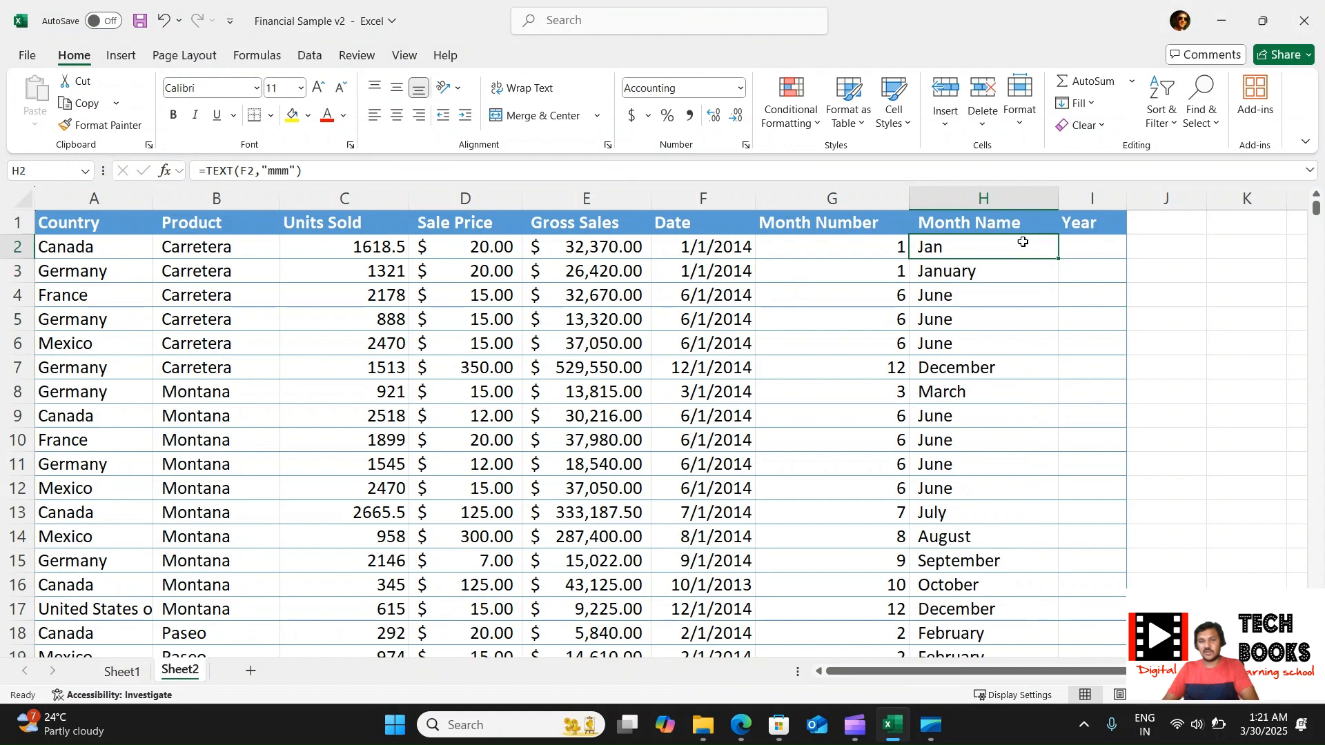
double_click(1059, 256)
Enter the formula =YEAR(F2) in cell I2 to extract the year from the date.
left_click(1079, 246)
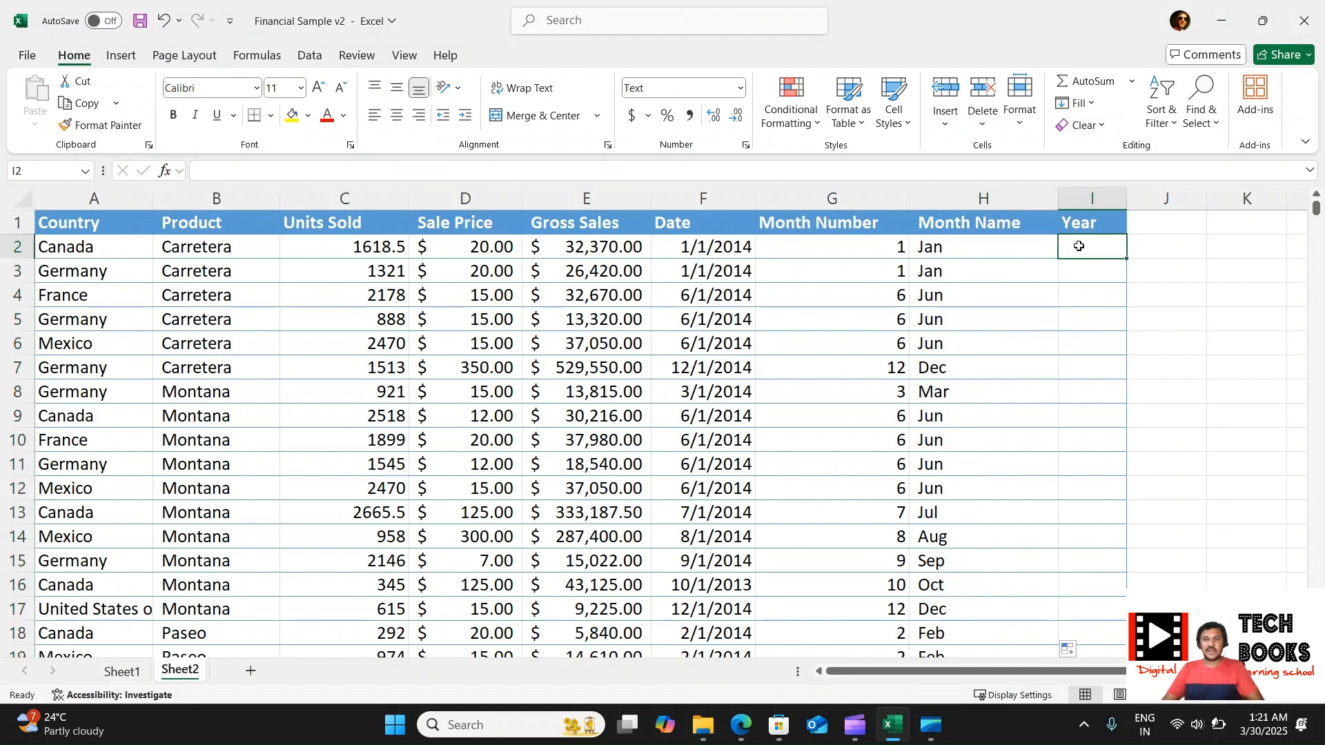
left_click(873, 247)
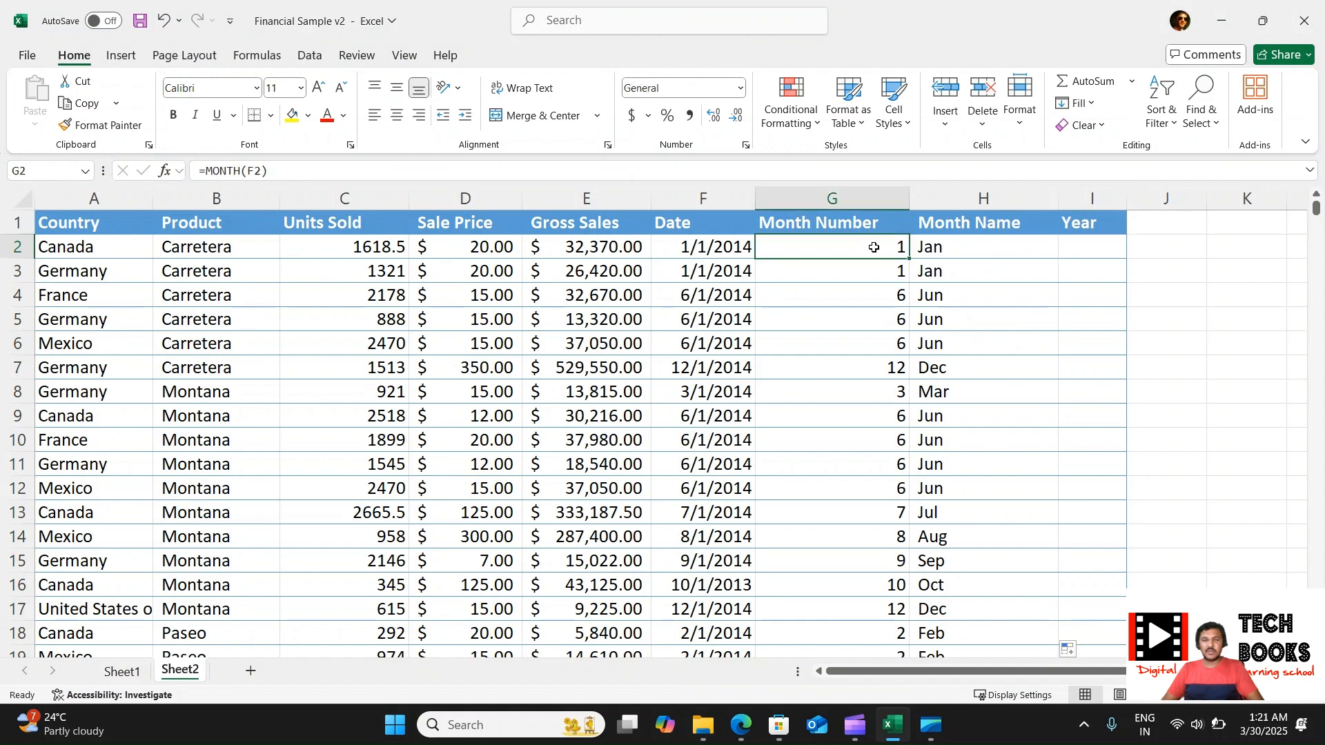
double_click(832, 247)
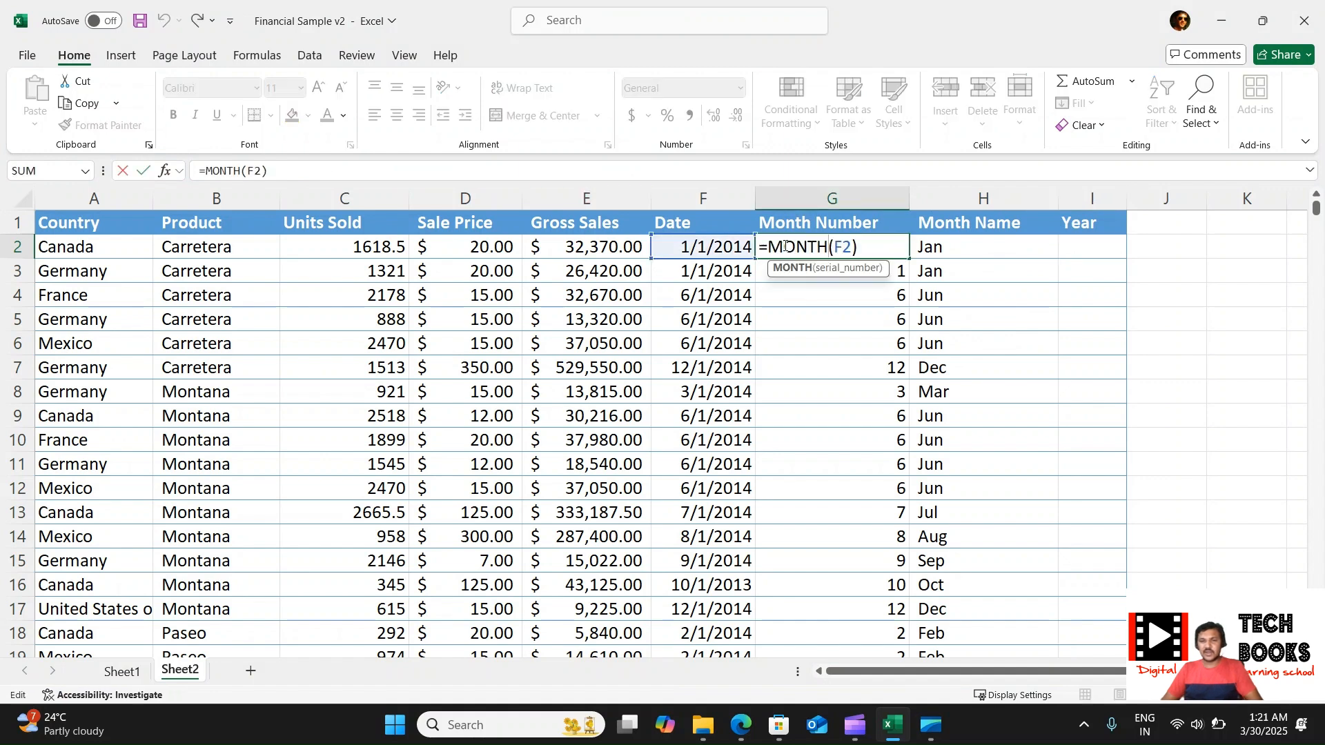
left_click(1085, 249)
type("=yea")
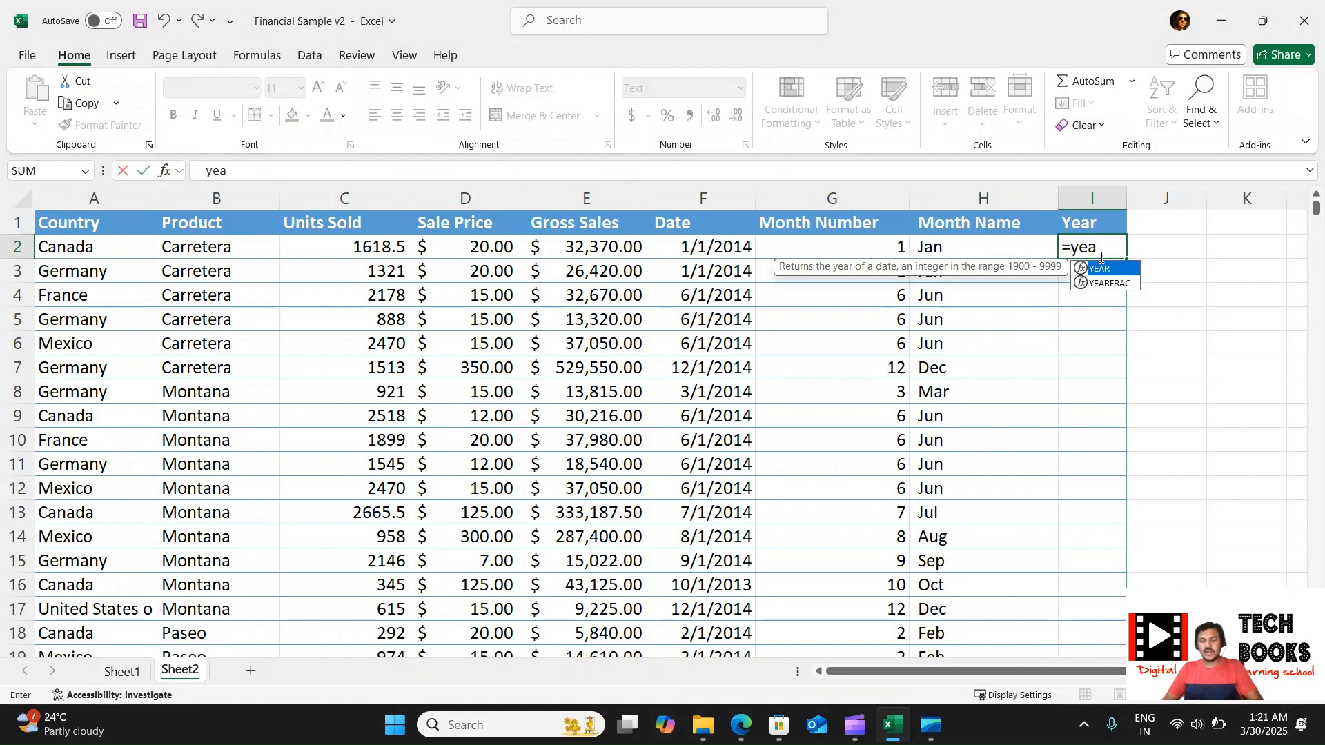
key("Tab")
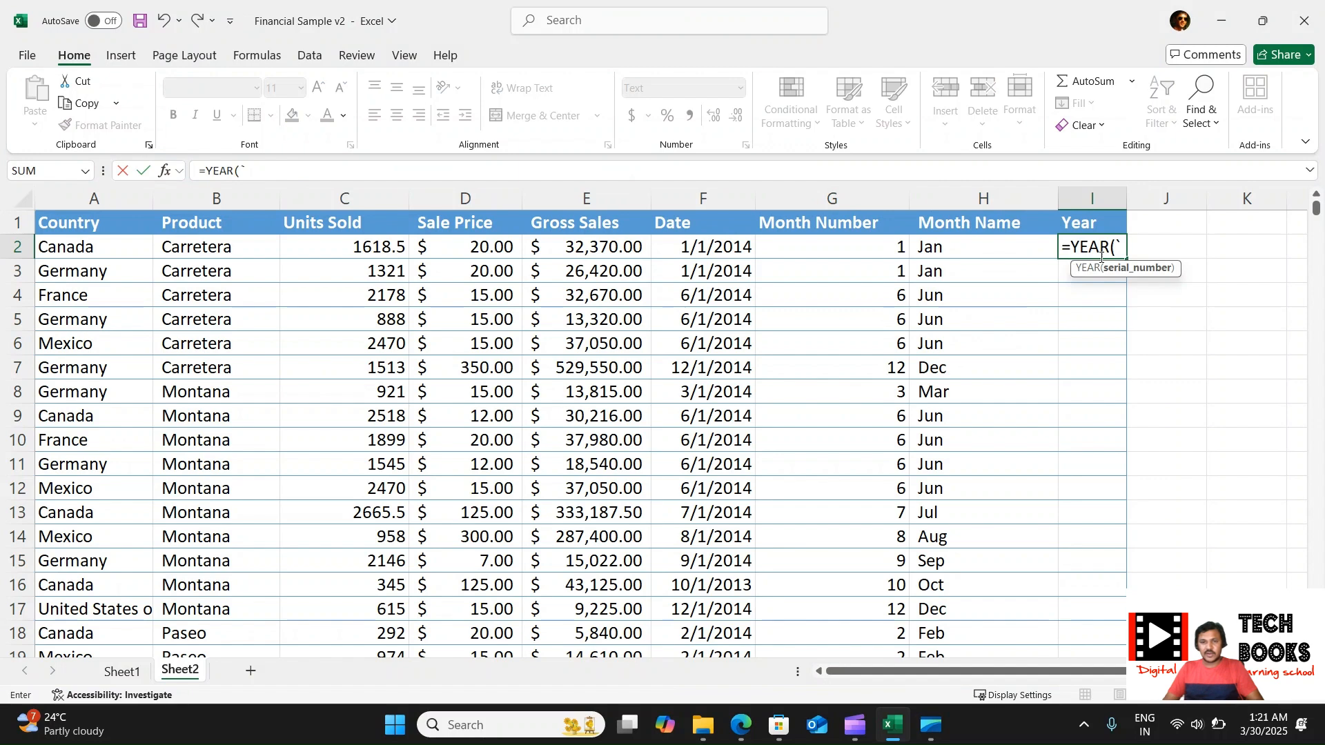
left_click(699, 246)
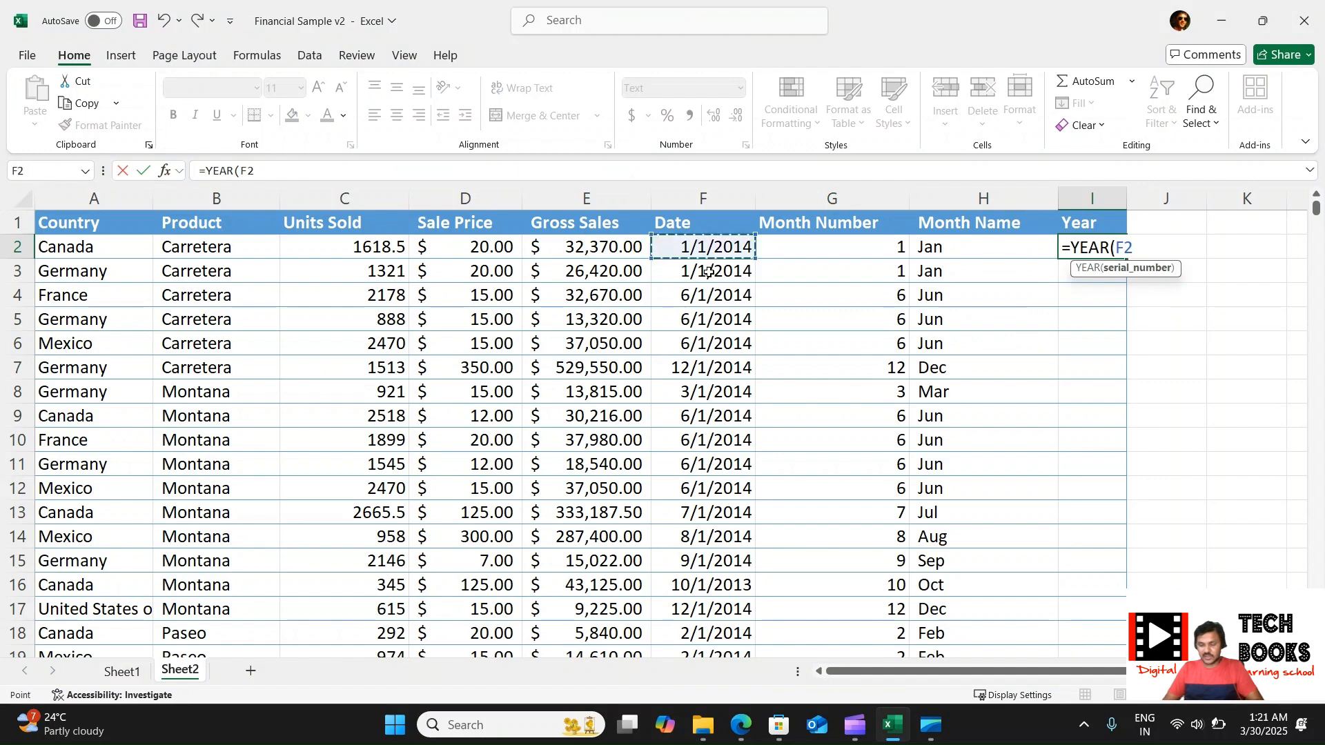
type(")")
key("Return")
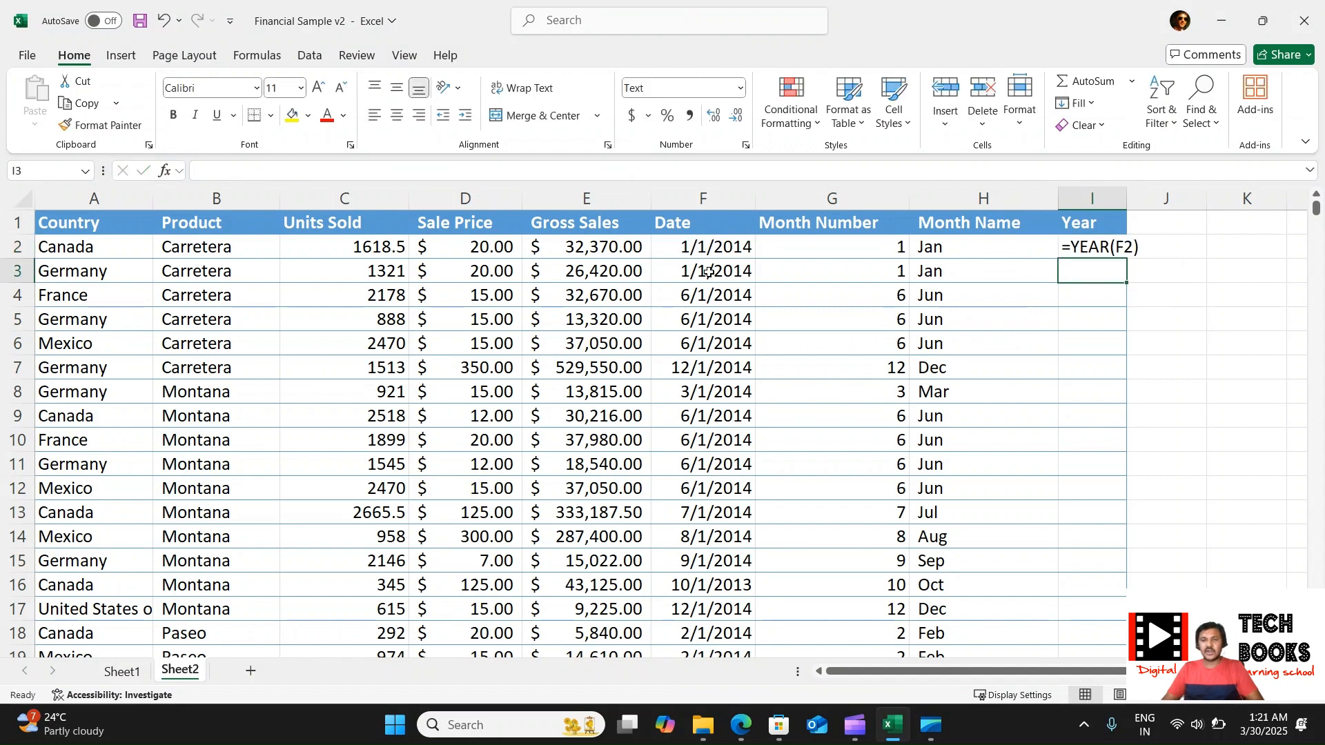
key("Up")
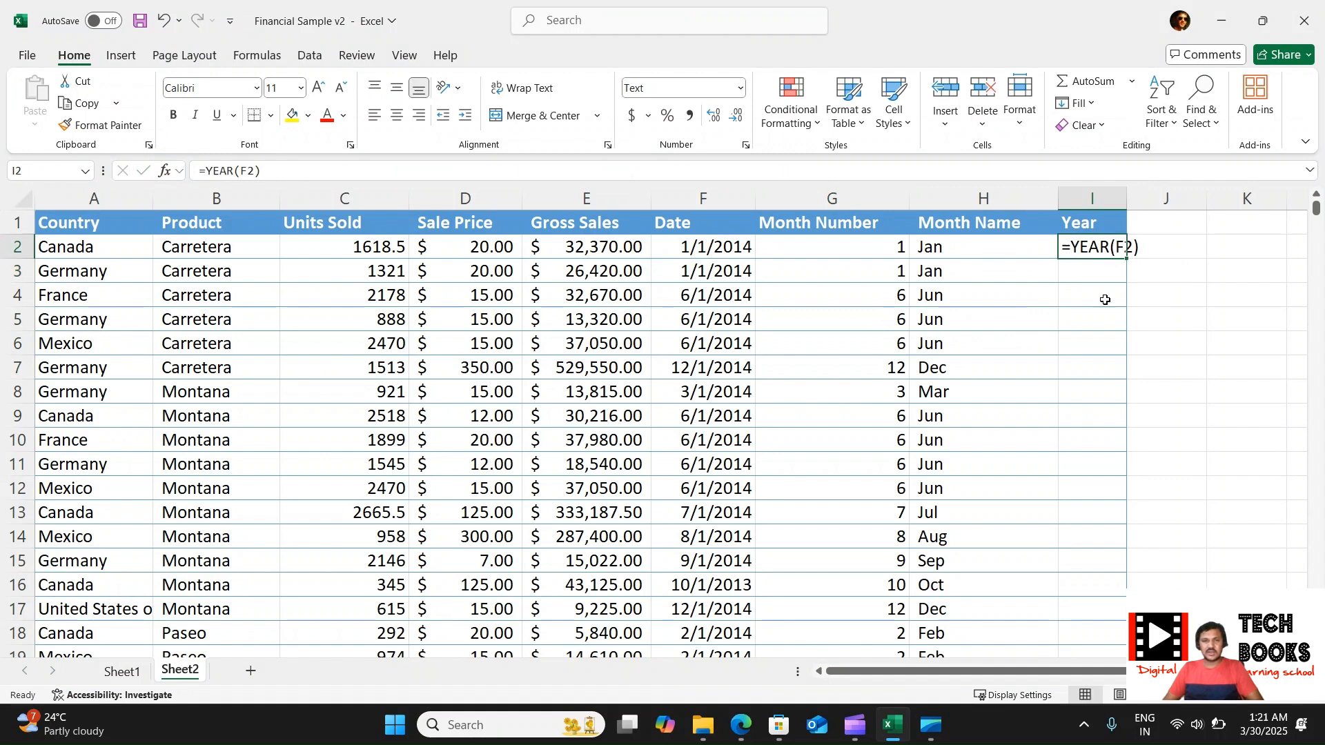
Clear cell I2, re-enter =YEAR(F2) there in General number format, and fill it down the whole Year column.
key("Delete")
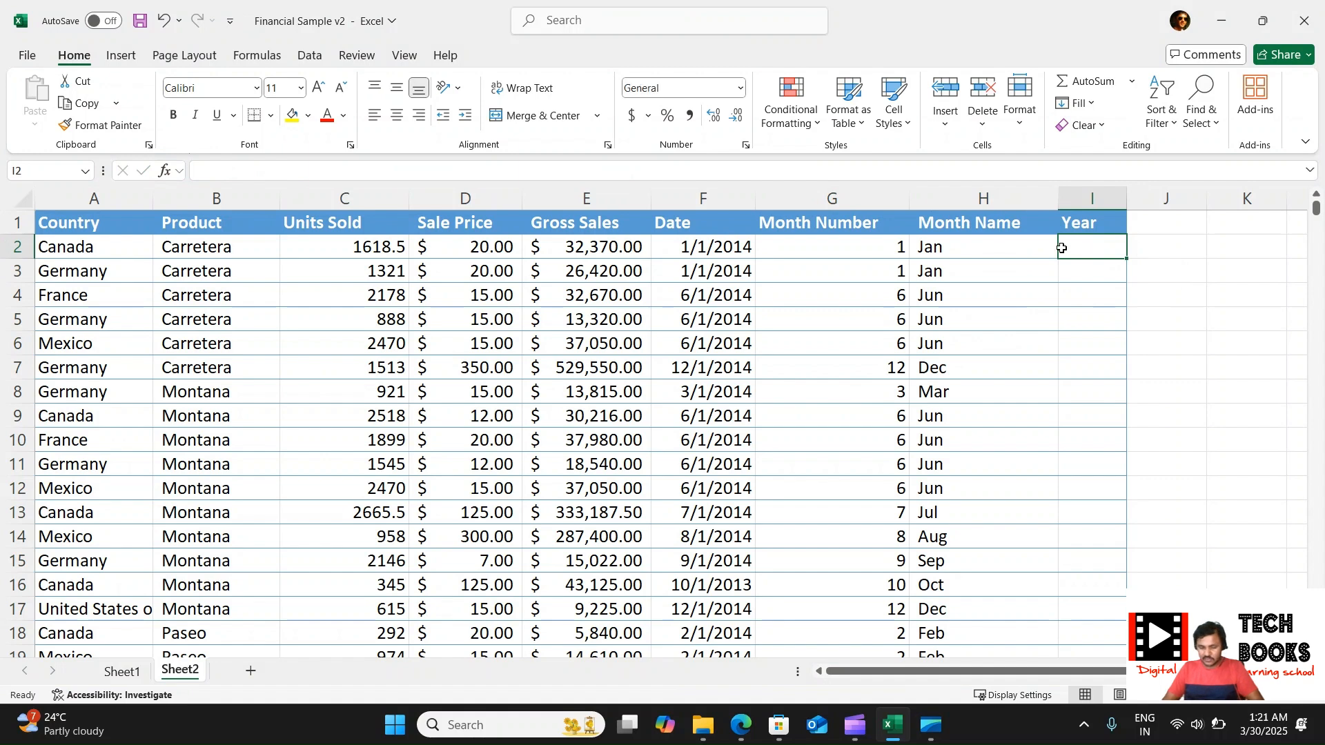
type("=YEAR(")
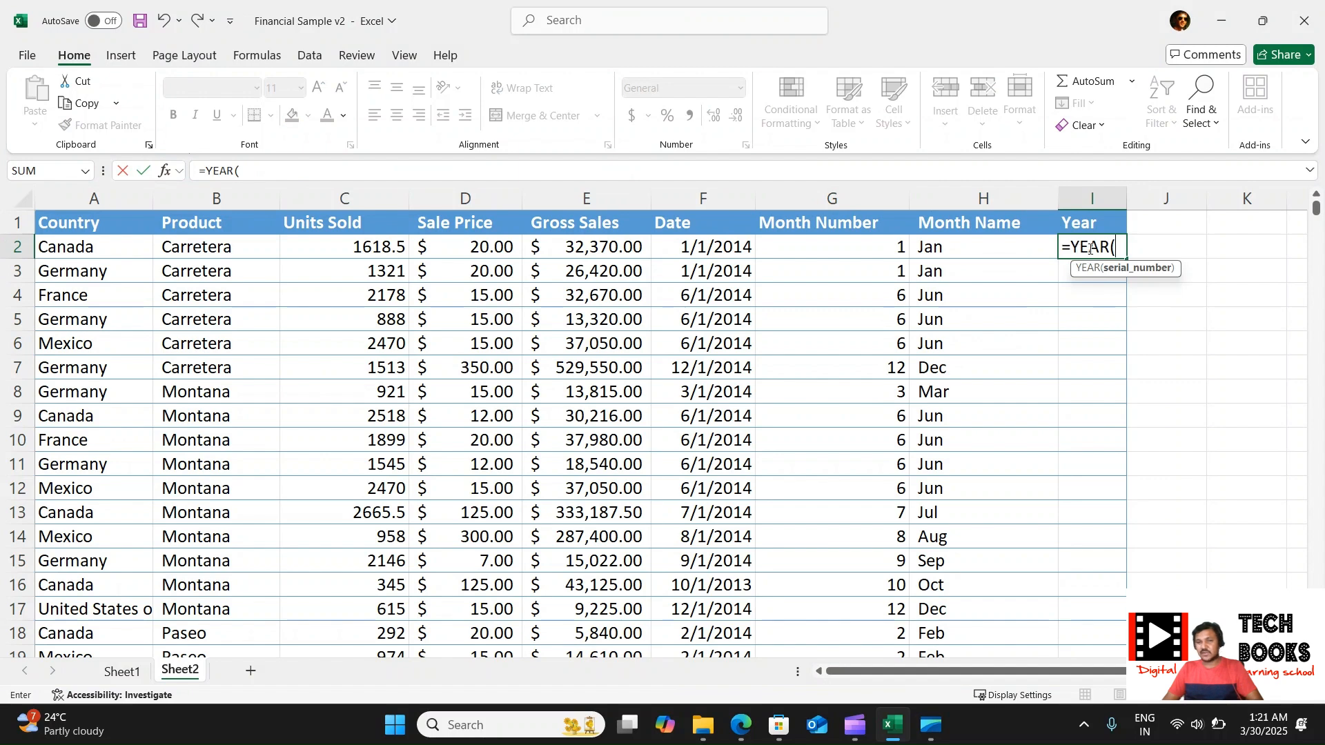
left_click(731, 250)
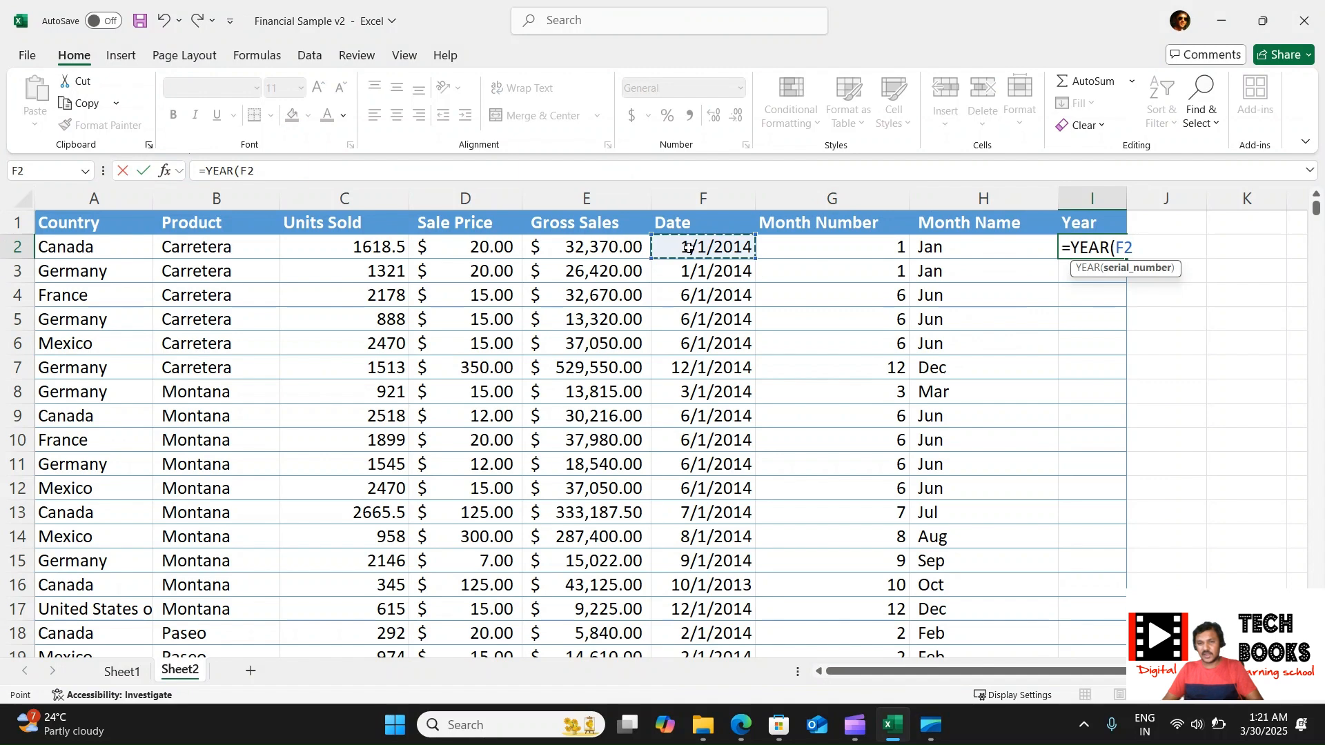
type(")")
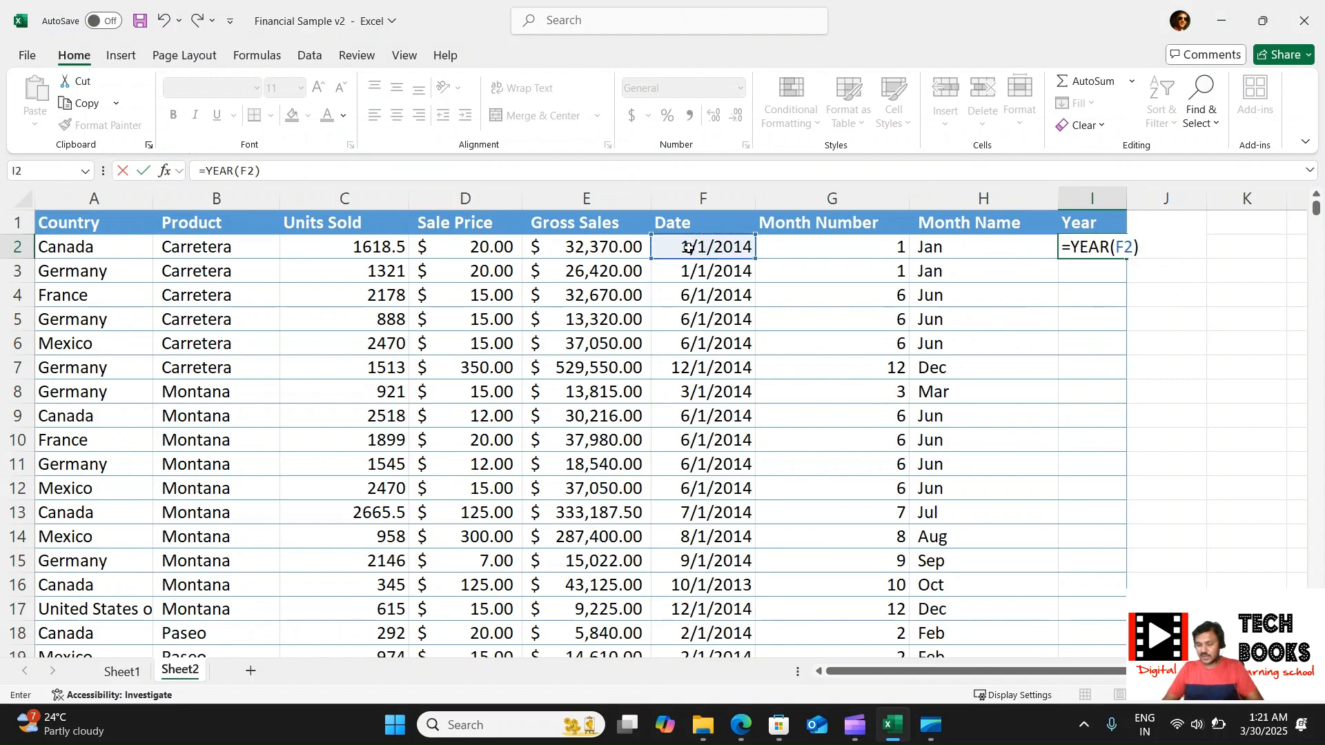
key("Return")
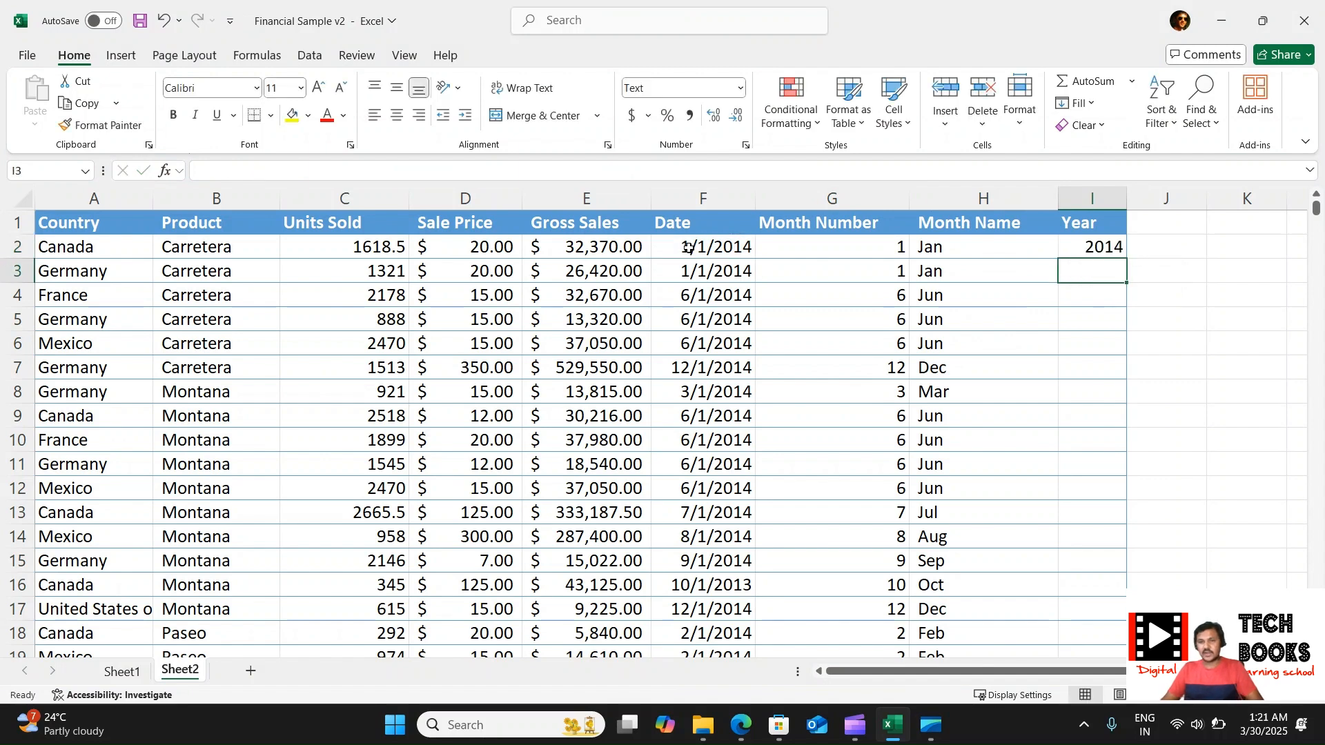
left_click(1093, 248)
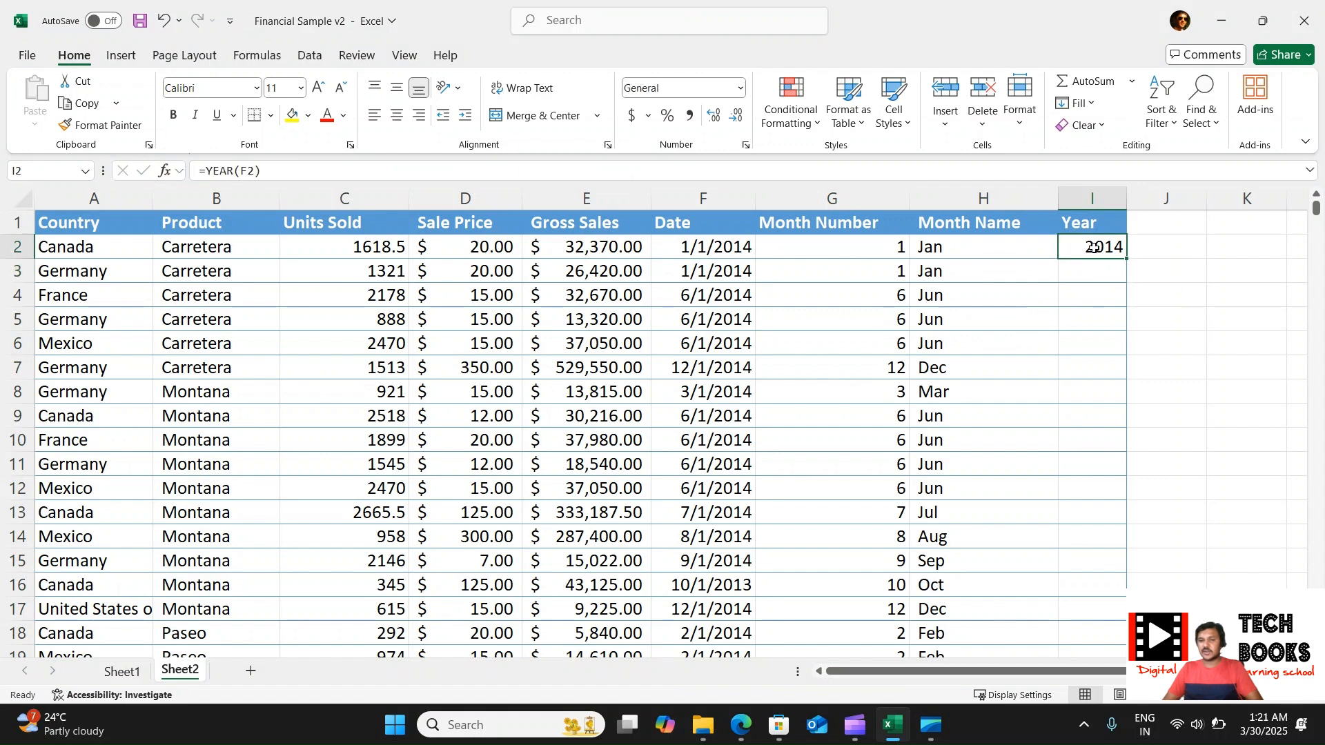
double_click(1126, 258)
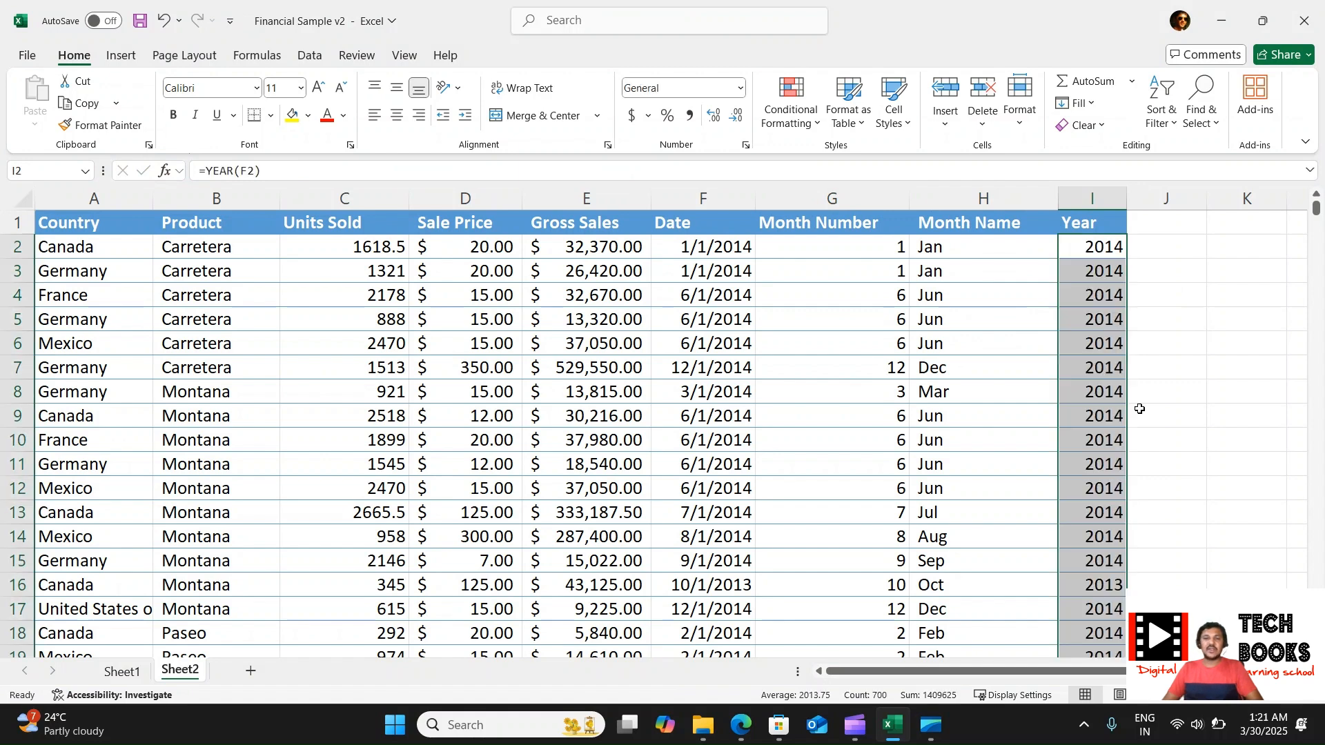
Review the extracted values in the Month Number, Month Name and Year columns against the dates.
left_click(845, 250)
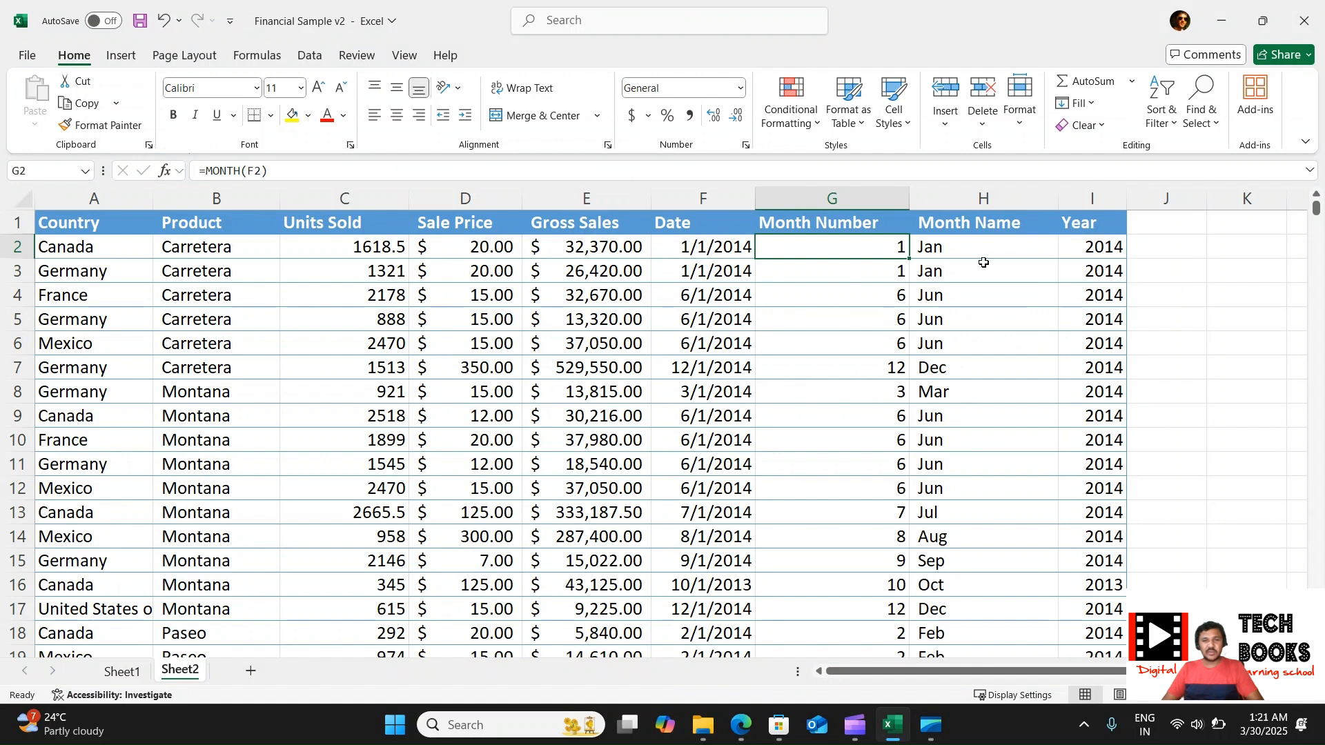
left_click_drag(961, 248, 963, 463)
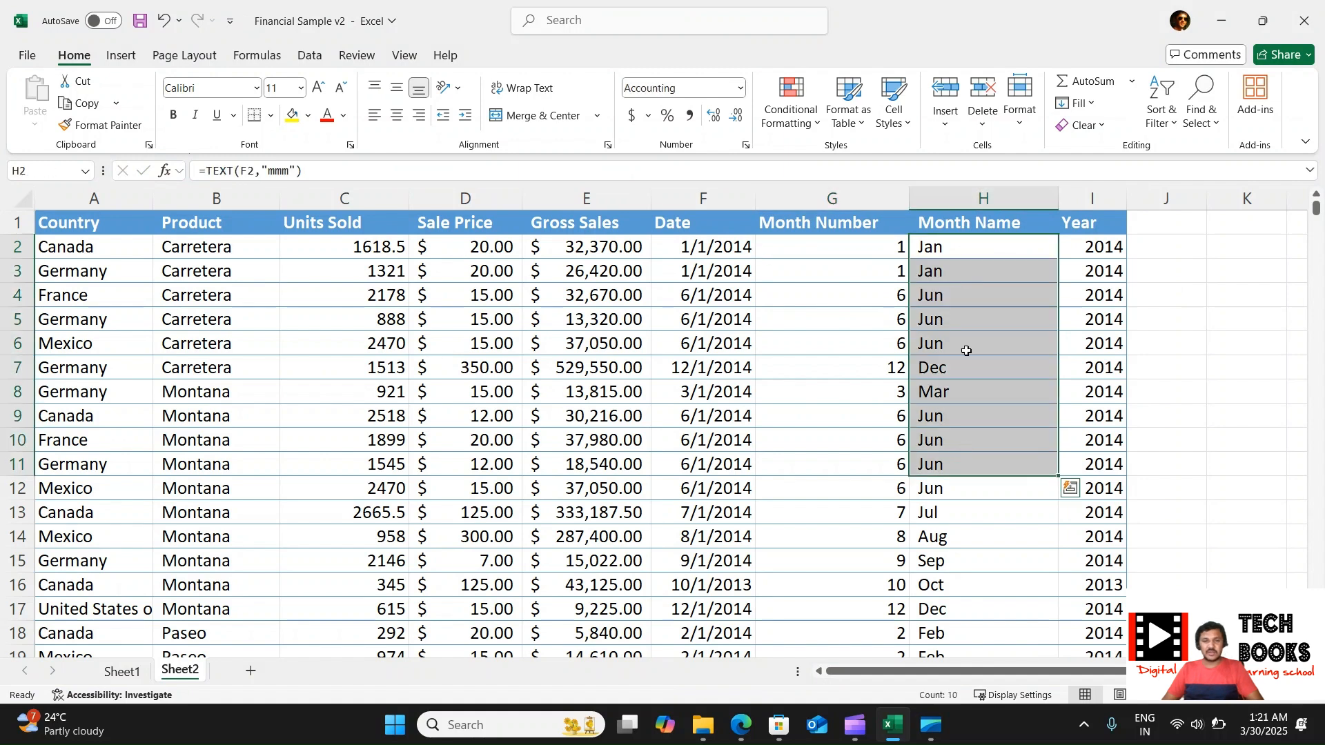
left_click(940, 369)
left_click(949, 392)
left_click(949, 539)
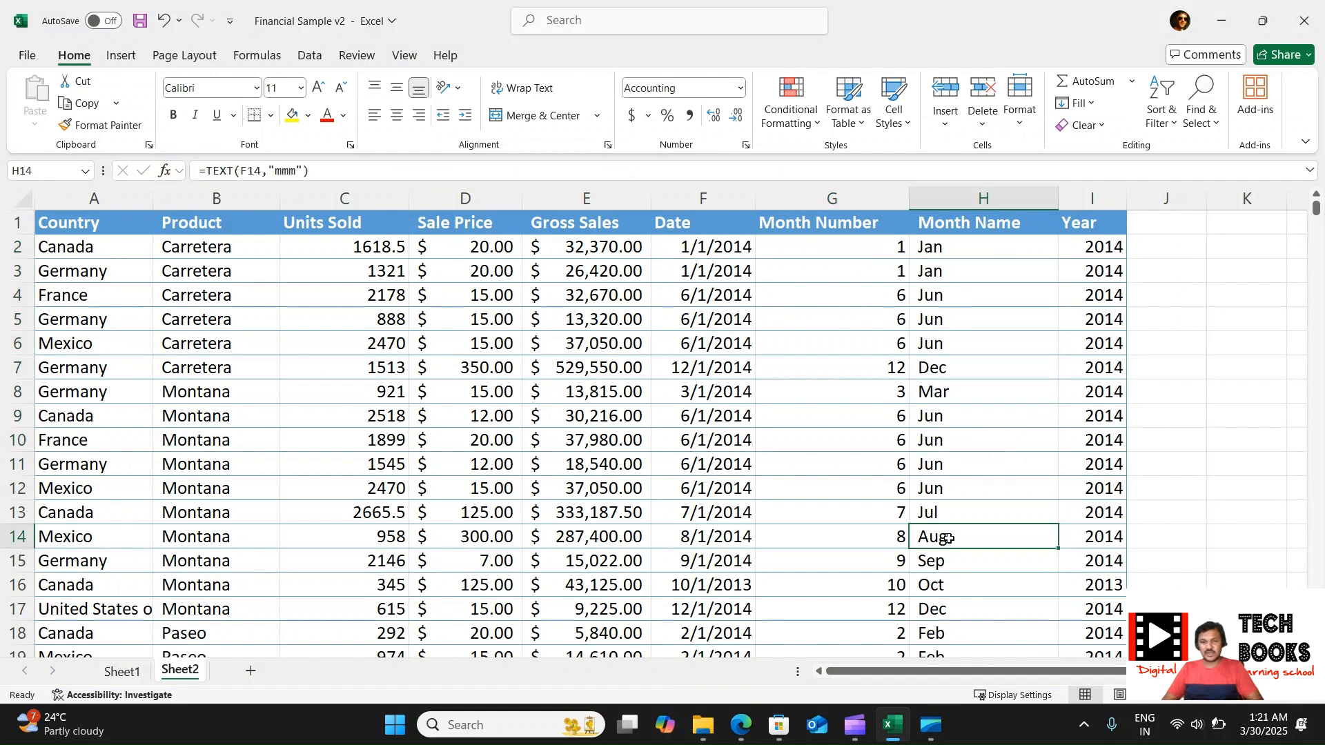
key("Down")
key("Down")
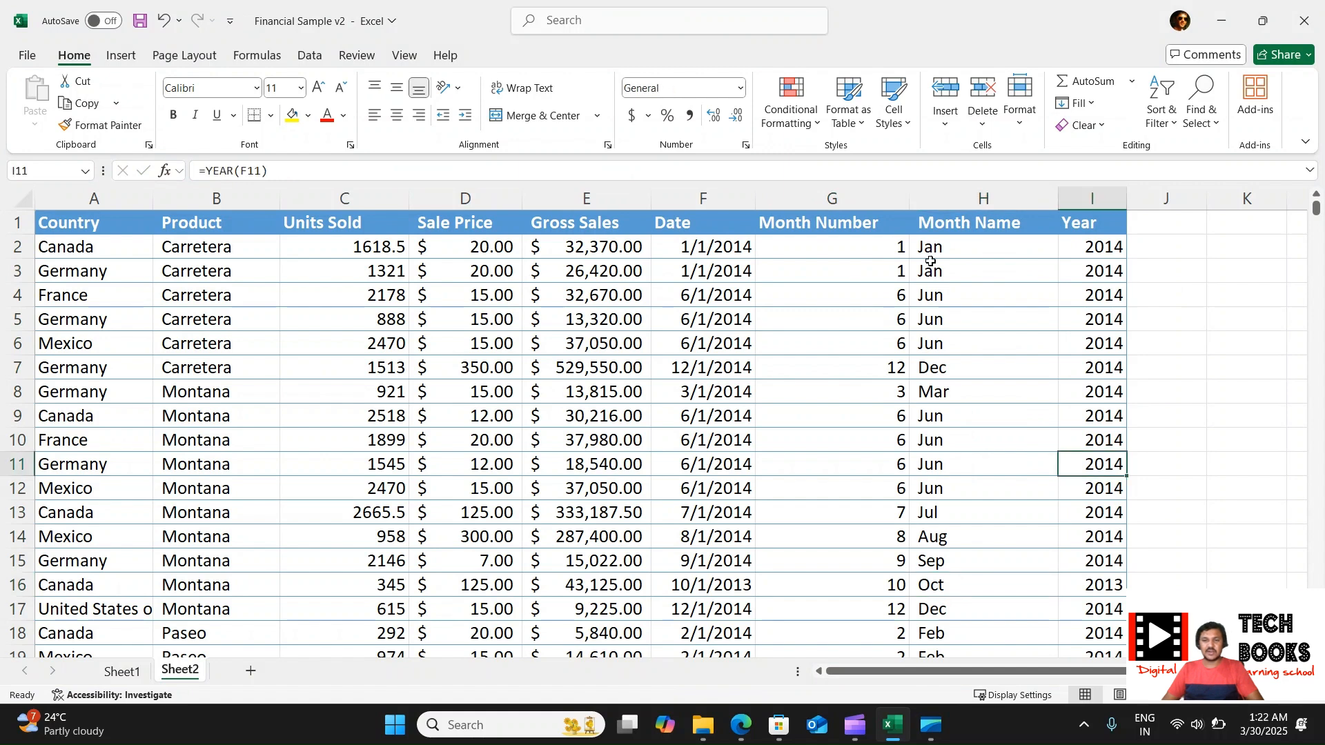
left_click_drag(832, 247, 860, 432)
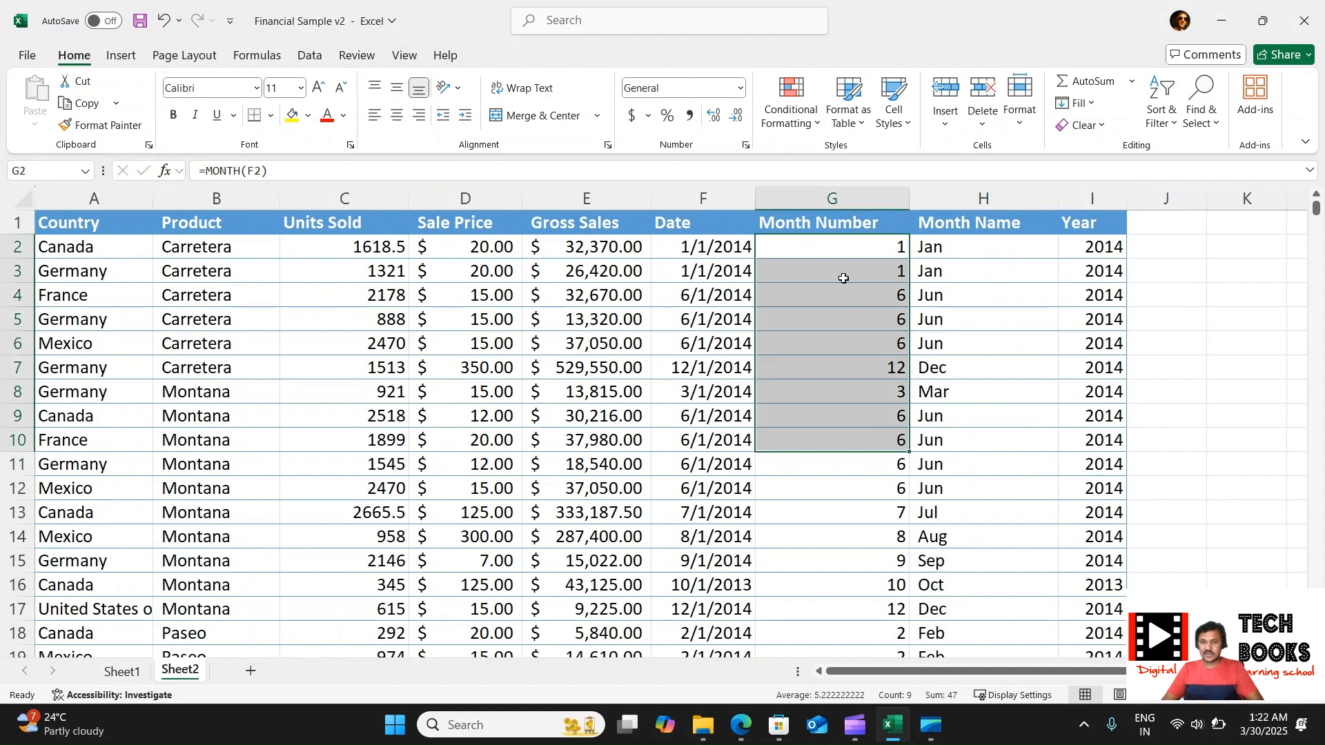